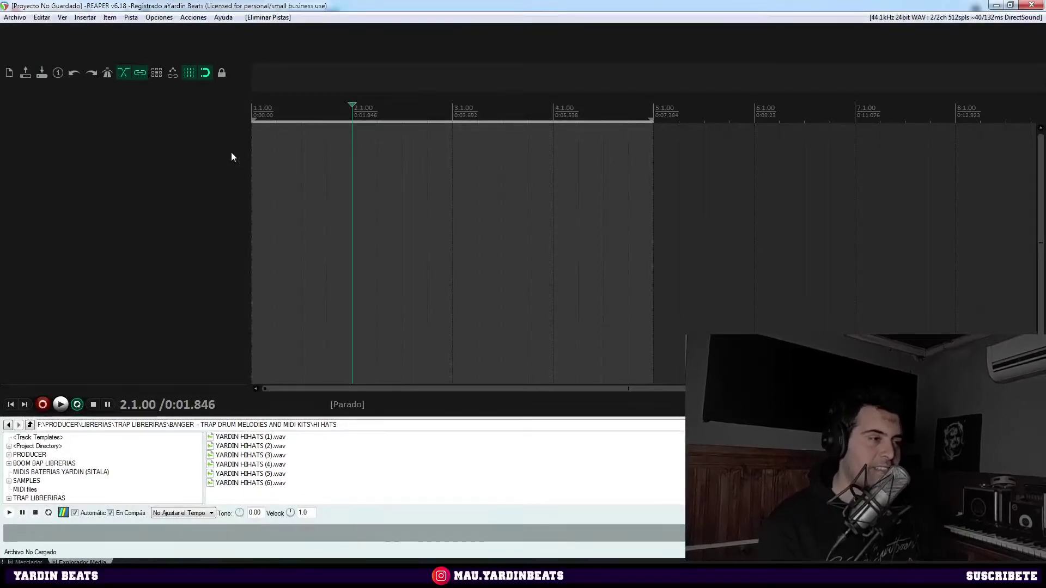
Insert a virtual instrument track with the ReaSamplOmatic5000 (Cockos) sampler.
right_click(158, 164)
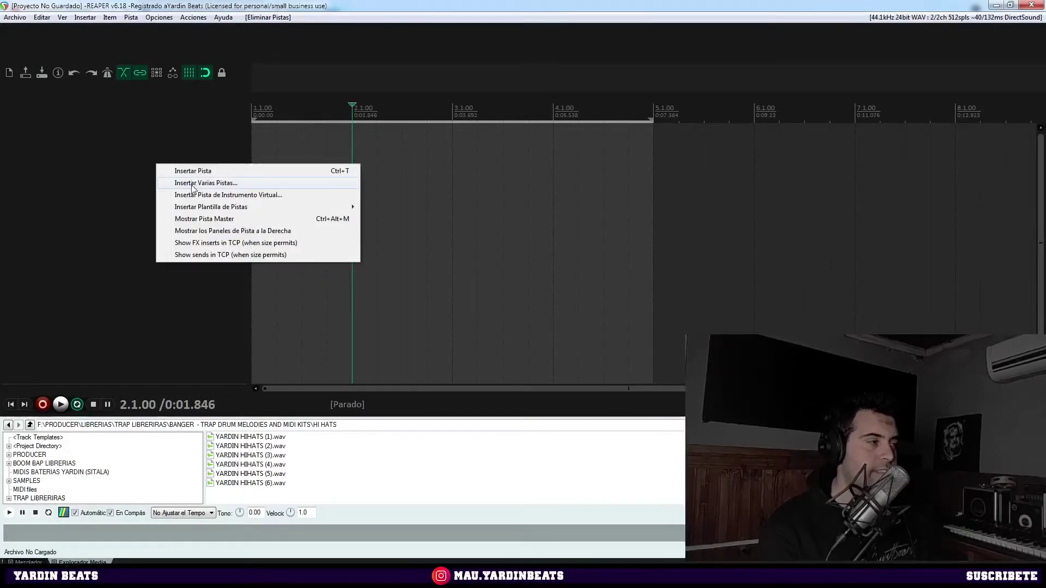
right_click(80, 125)
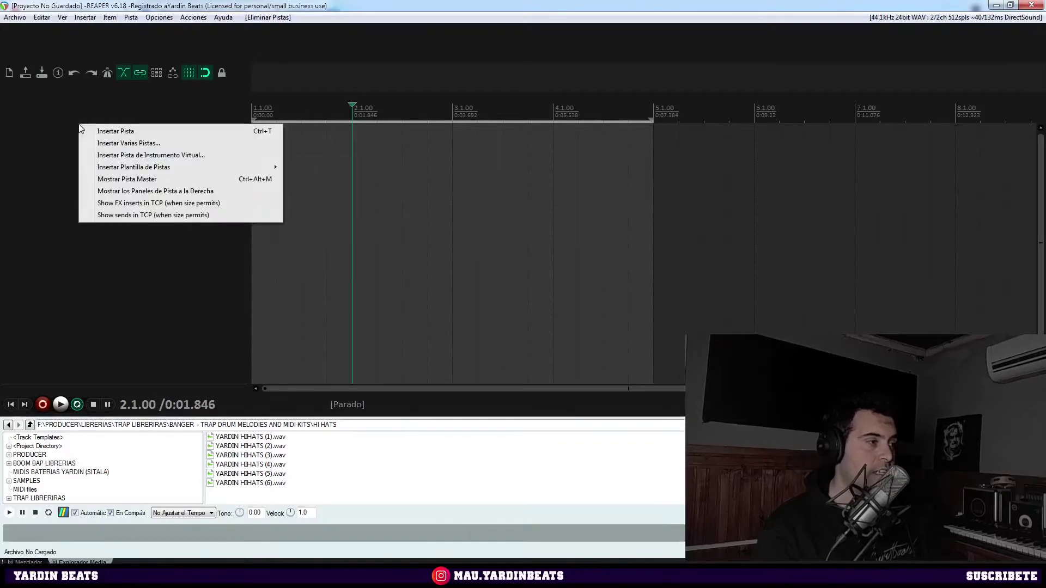
left_click(145, 155)
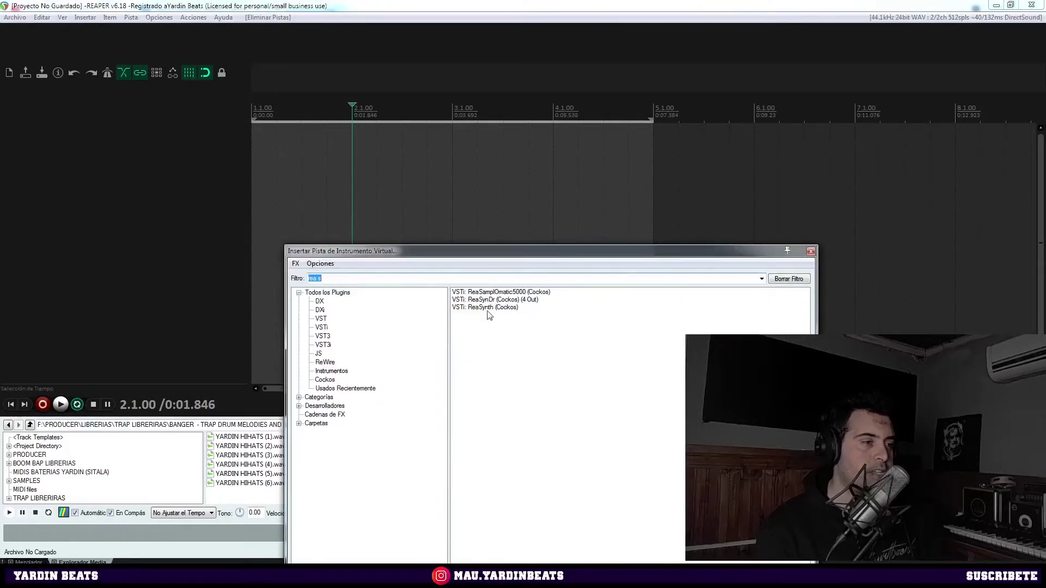
left_click(502, 292)
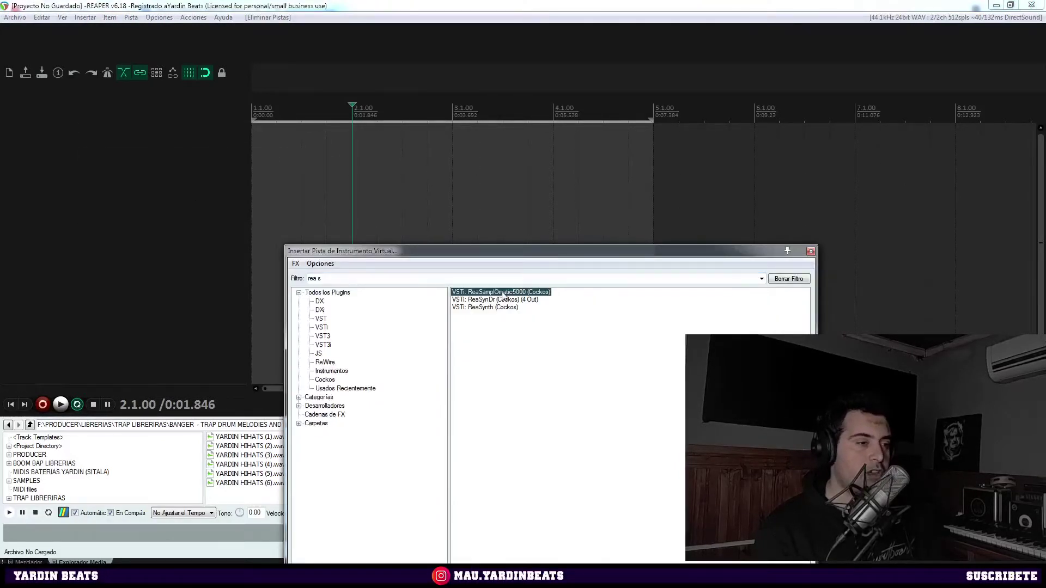
double_click(502, 294)
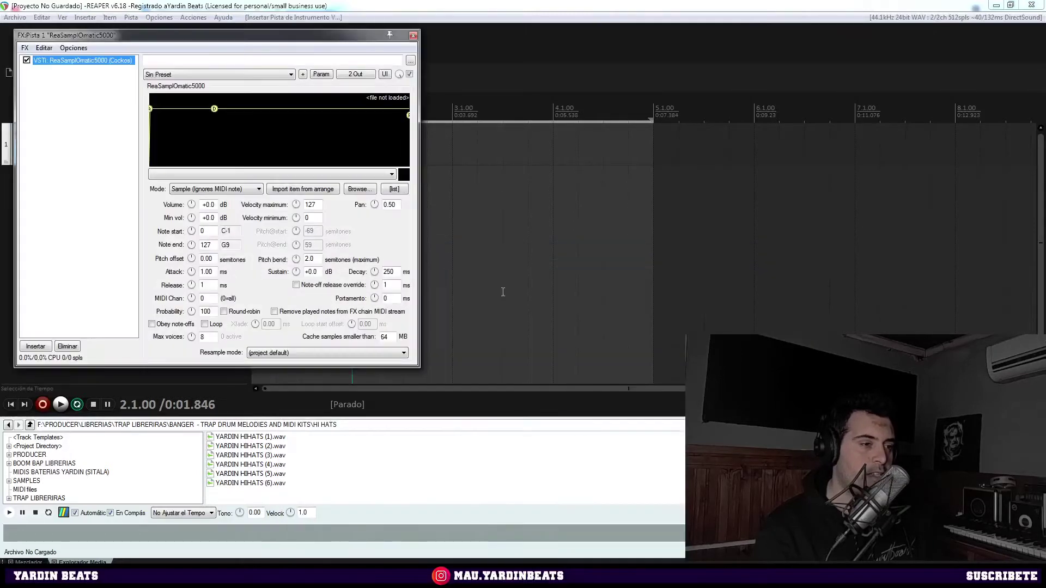
Load the sample YARDIN HIHATS (1).wav from the media explorer into ReaSamplOmatic5000.
left_click_drag(202, 38, 457, 67)
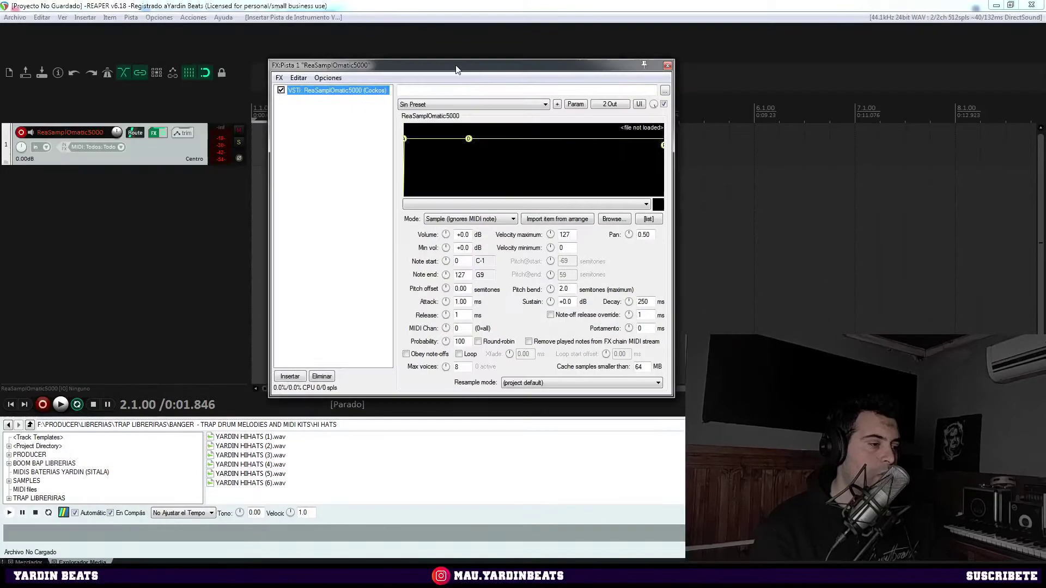
left_click(259, 437)
left_click_drag(254, 440, 478, 213)
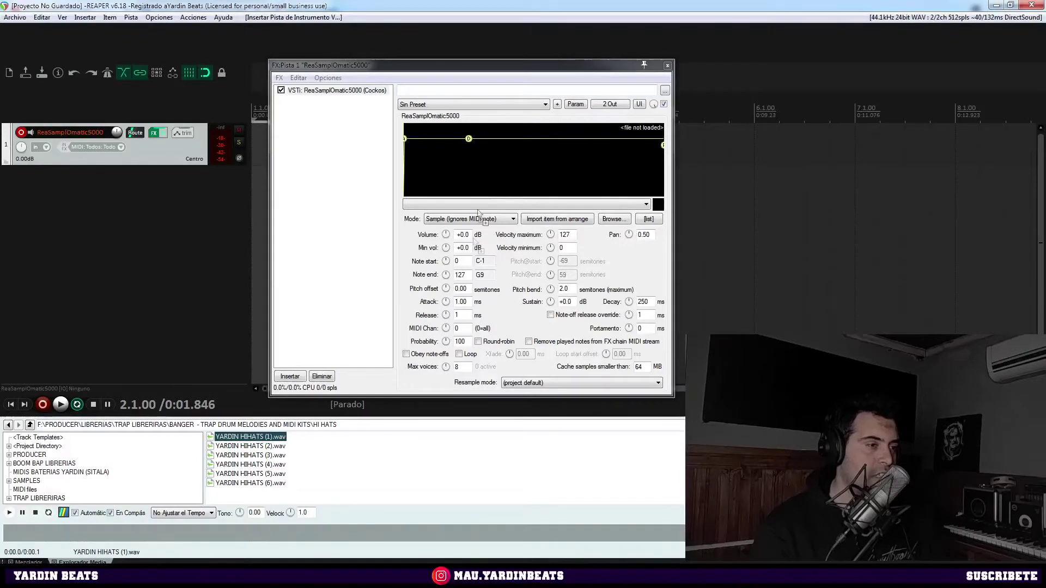
left_click_drag(479, 173, 479, 172)
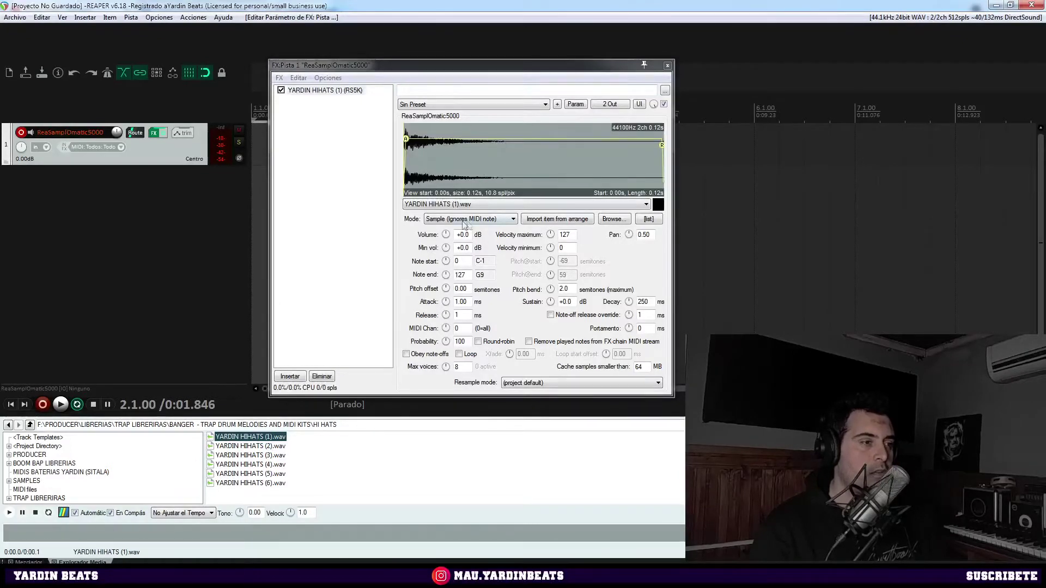
Set the sampler's mode to Note (Semitone shifted) and close the FX window.
left_click(433, 219)
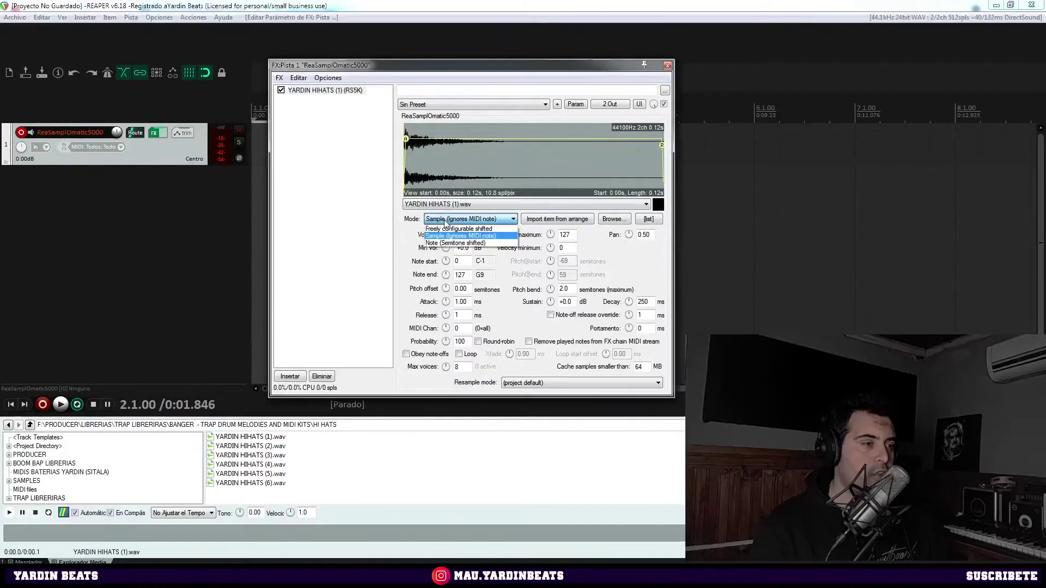
left_click(437, 247)
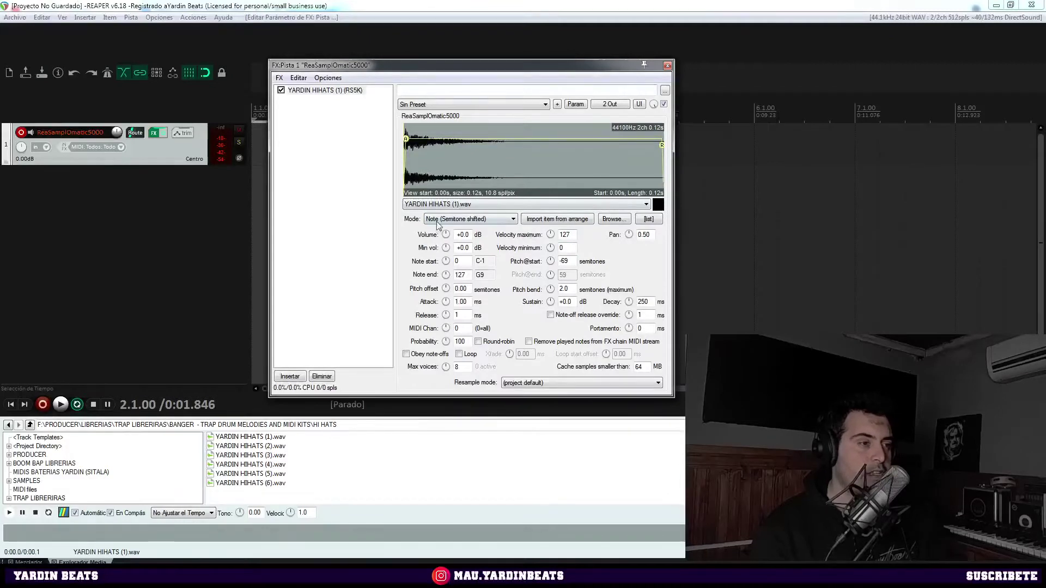
left_click(667, 66)
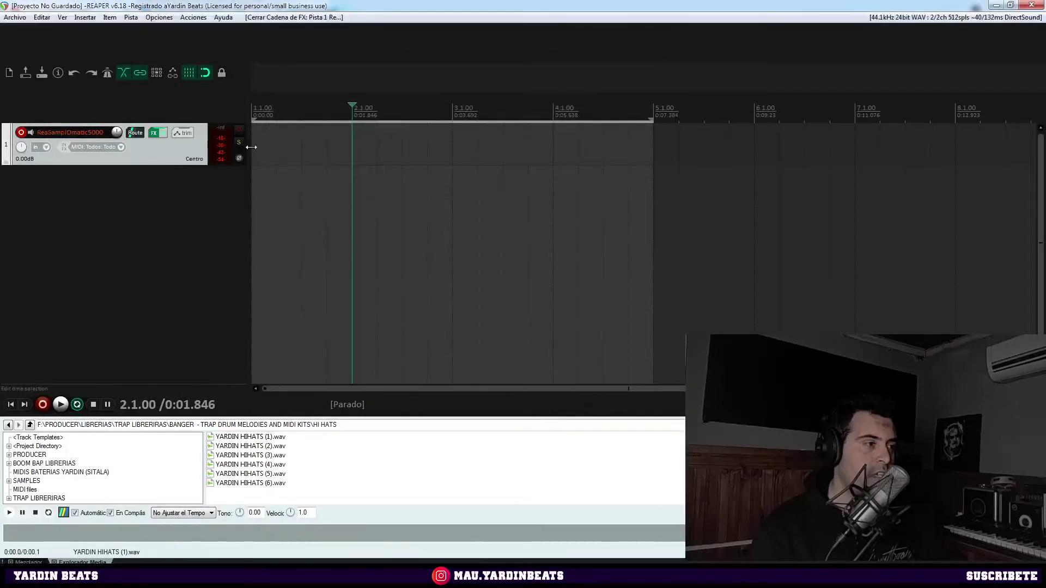
Shorten the time selection to bars 1 and 2, insert a new MIDI item there and open it in the MIDI editor.
left_click_drag(651, 118, 453, 116)
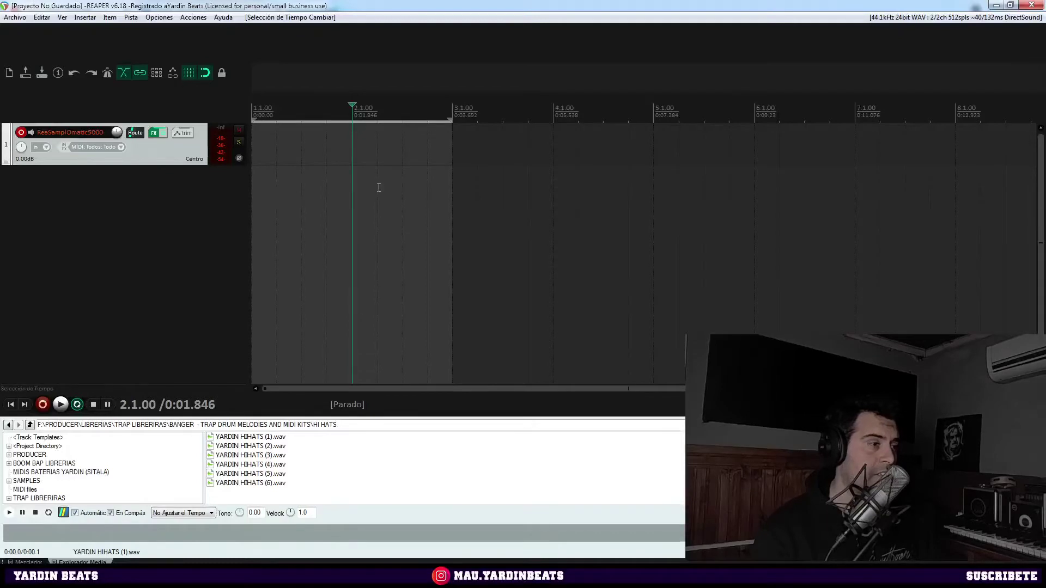
left_click(85, 16)
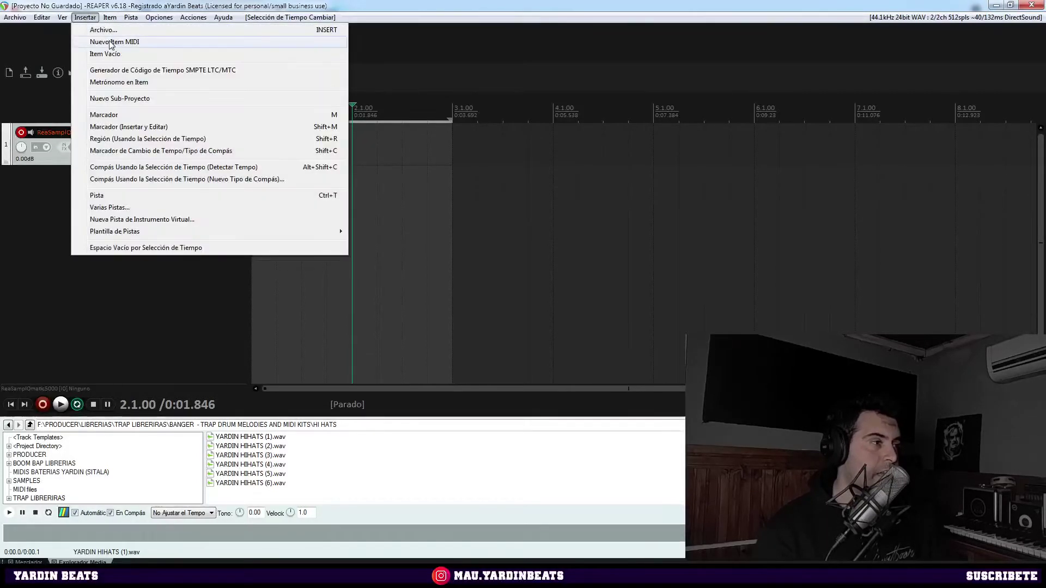
left_click(108, 42)
double_click(293, 150)
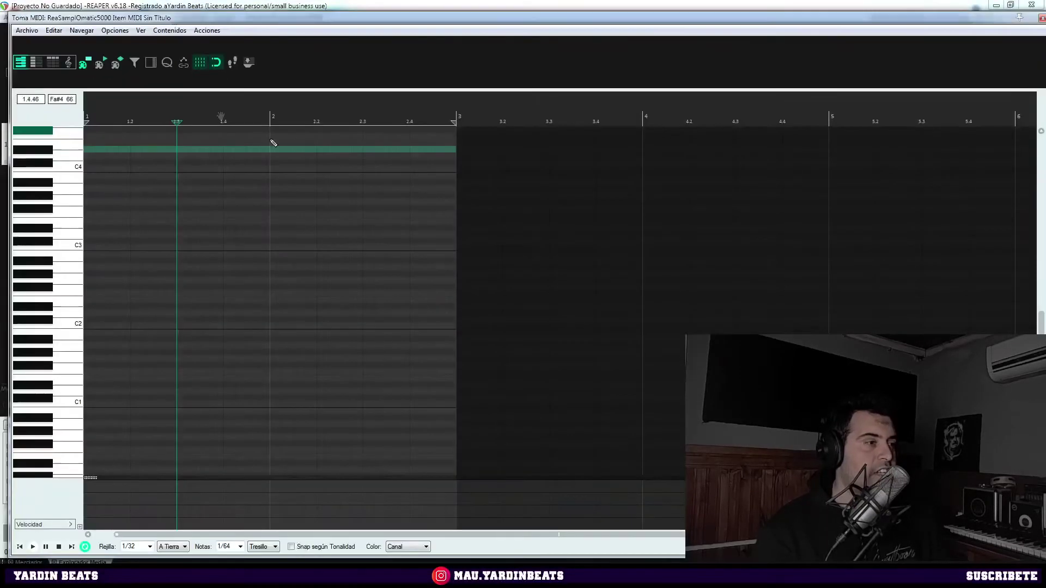
Audition the hi-hat at different pitches, comparing several piano keys from C3 up to C5.
left_click(78, 245)
left_click(78, 236)
left_click(71, 166)
left_click(78, 147)
left_click(76, 168)
left_click(76, 168)
scroll(54, 300, "up", 5)
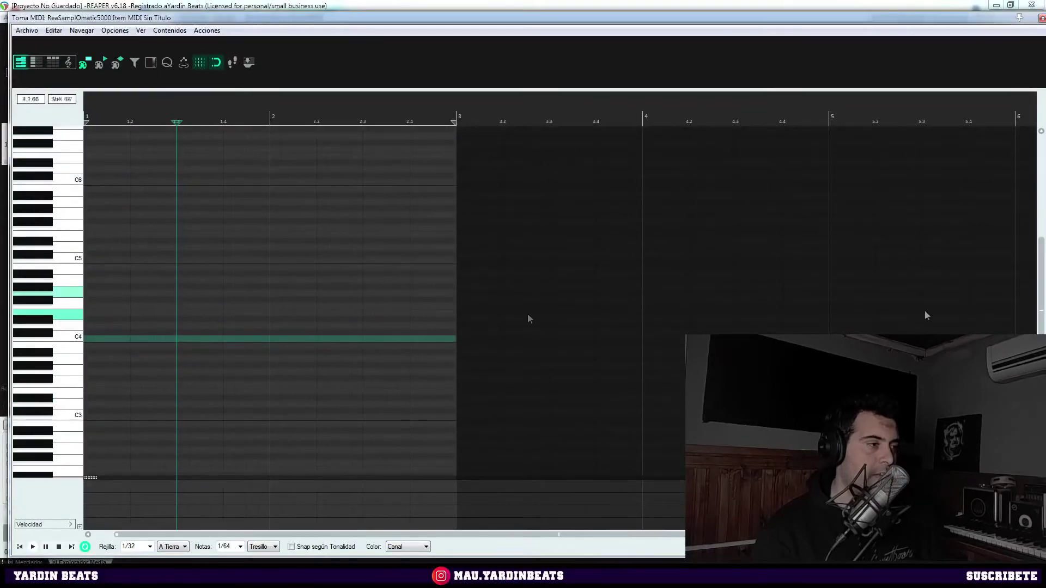
left_click(82, 260)
left_click(78, 338)
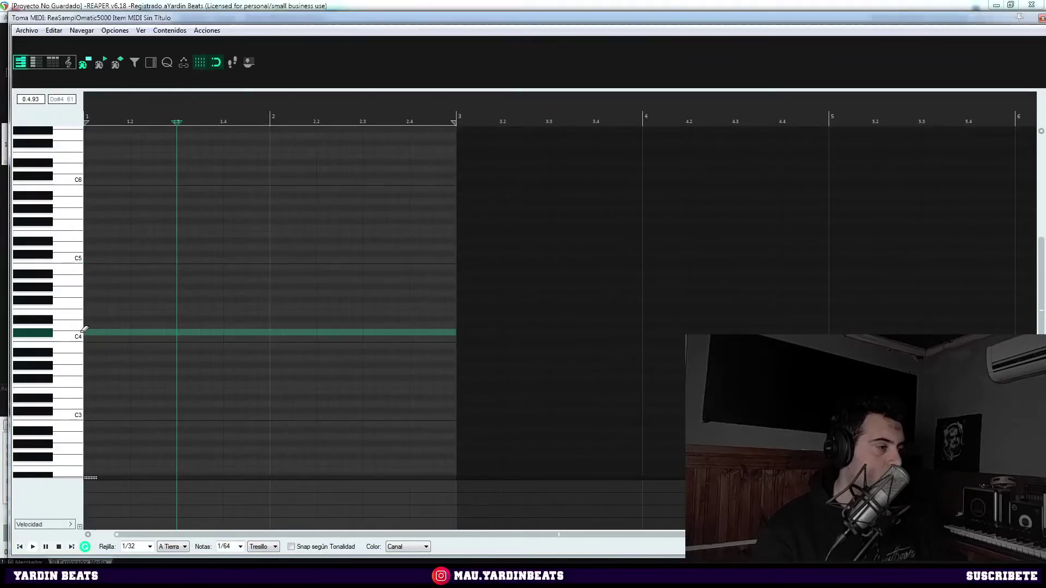
Draw a short C4 hi-hat note on every beat of both bars.
left_click(135, 341)
left_click(177, 341)
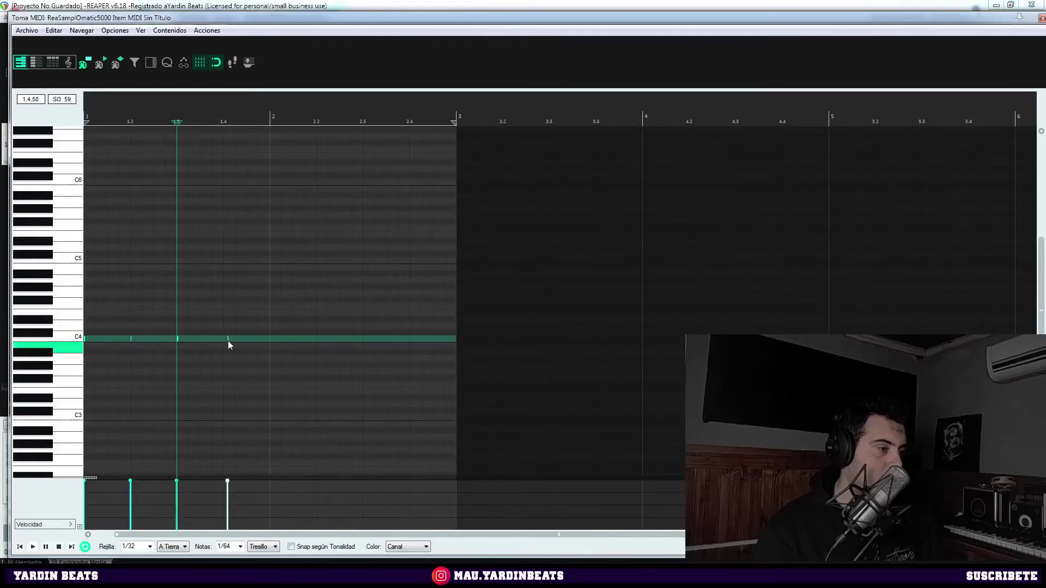
left_click(223, 341)
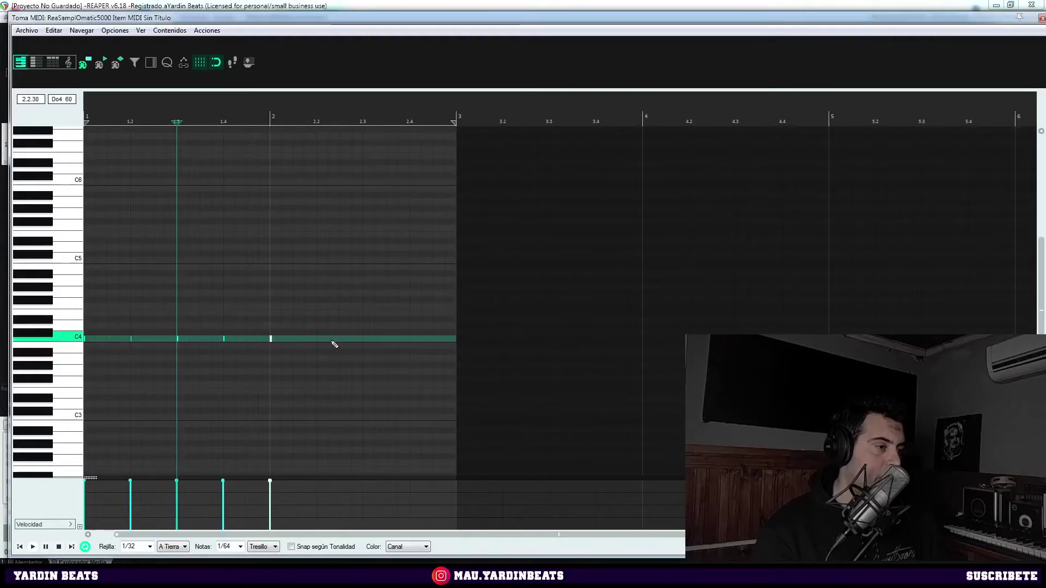
left_click(413, 341)
Play the one-note-per-beat hi-hat pattern from the start of bar 1.
left_click(85, 116)
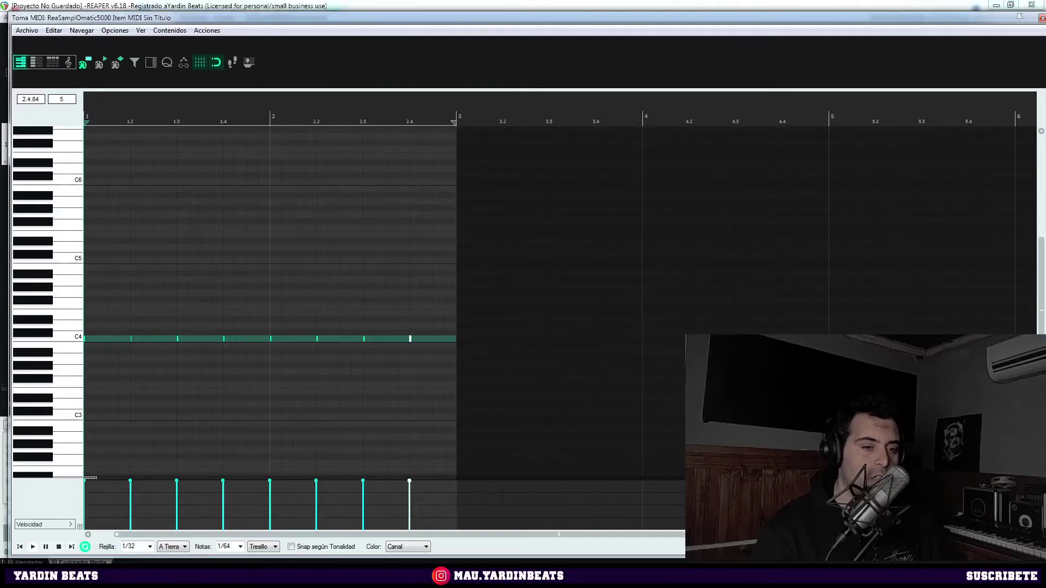
scroll(604, 526, "up", 4)
left_click_drag(604, 526, 490, 540)
key("space")
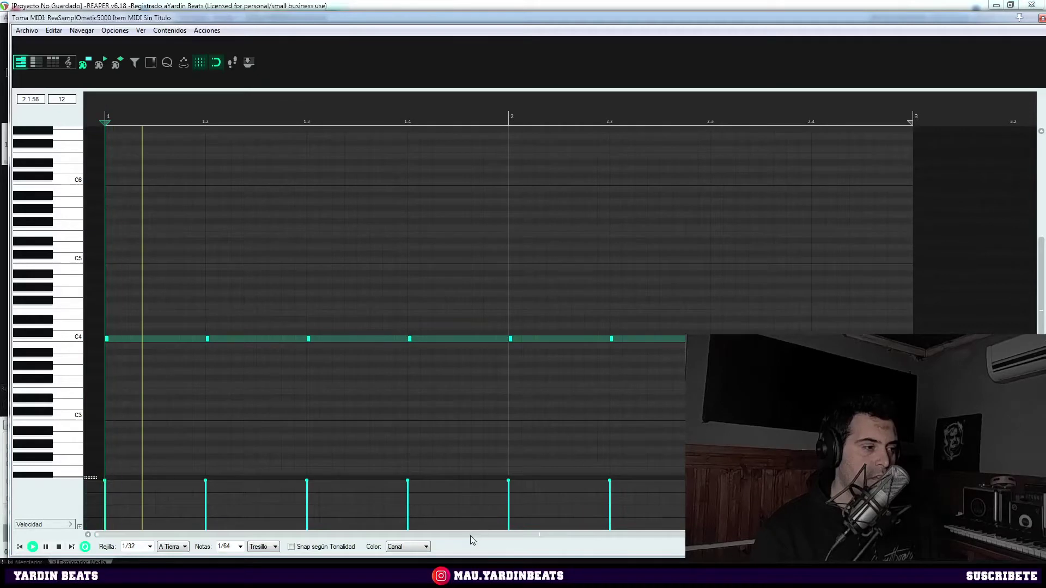
key("space")
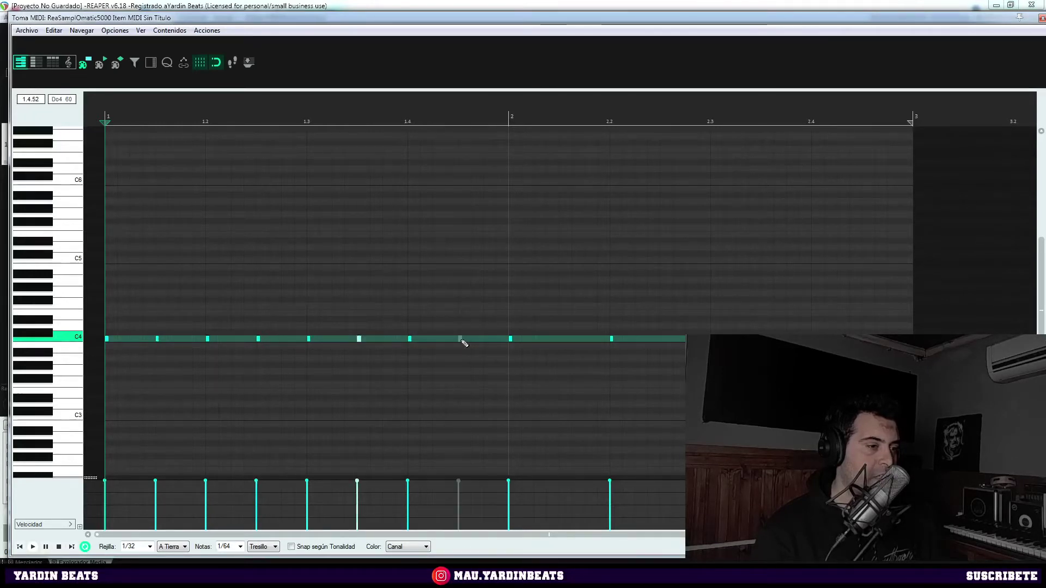
Add C4 notes halfway between the beats across both bars and play the eighth-note pattern.
left_click(561, 339)
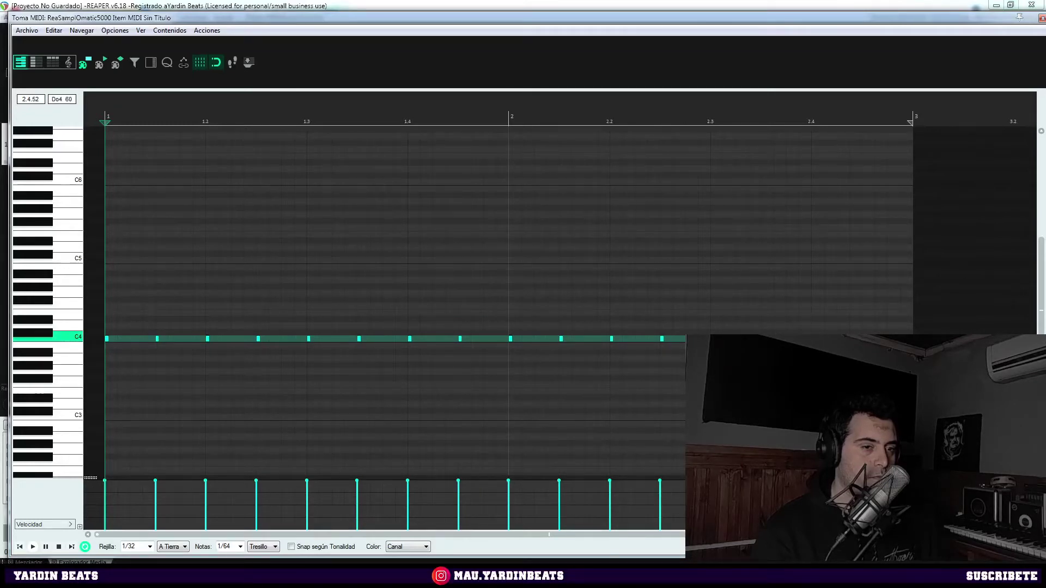
key("space")
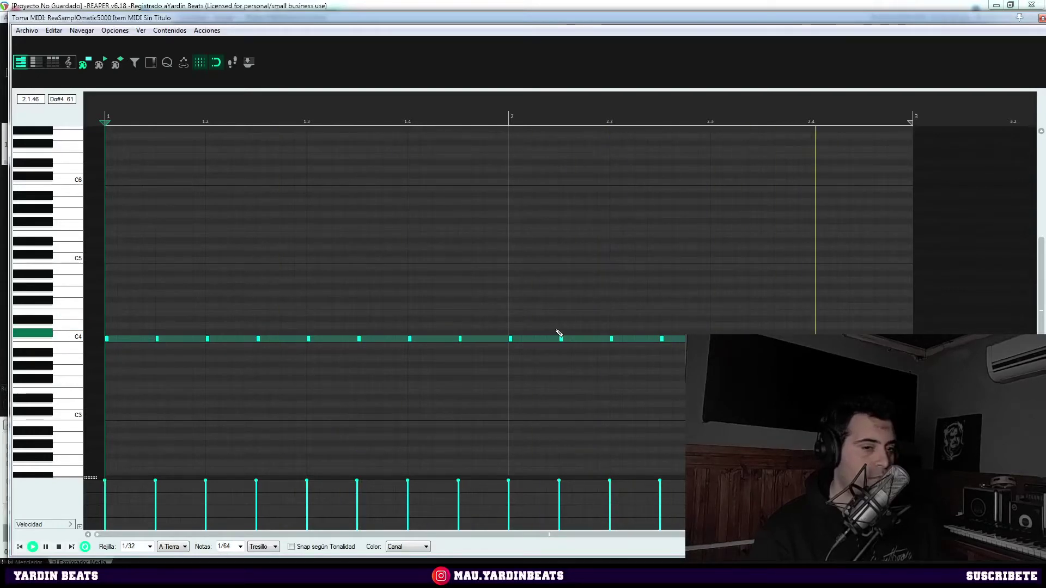
key("space")
Enable the metronome and play the eighth-note hi-hat pattern against it.
left_click_drag(145, 20, 151, 109)
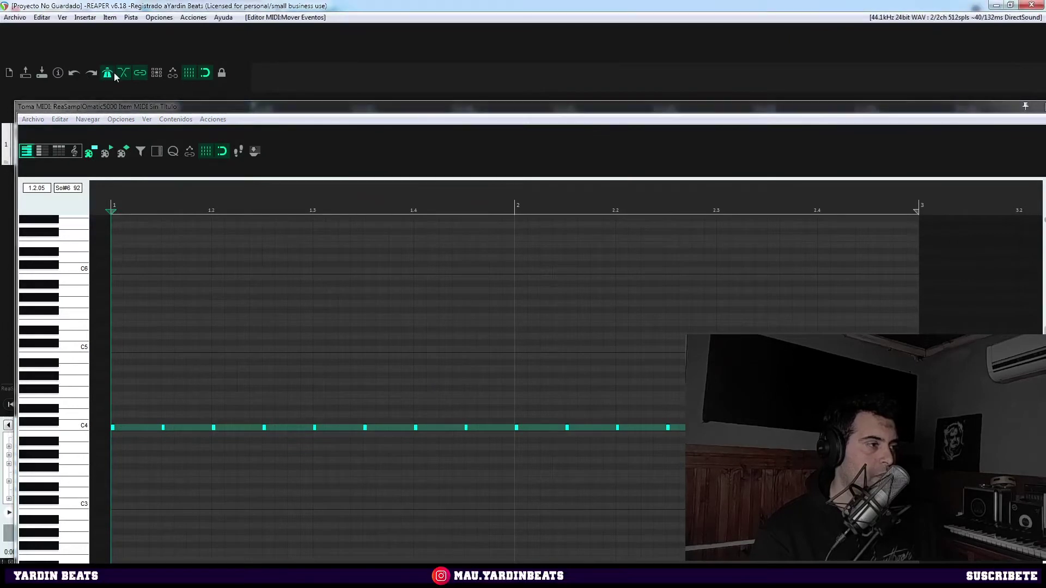
key("space")
left_click_drag(201, 111, 217, 13)
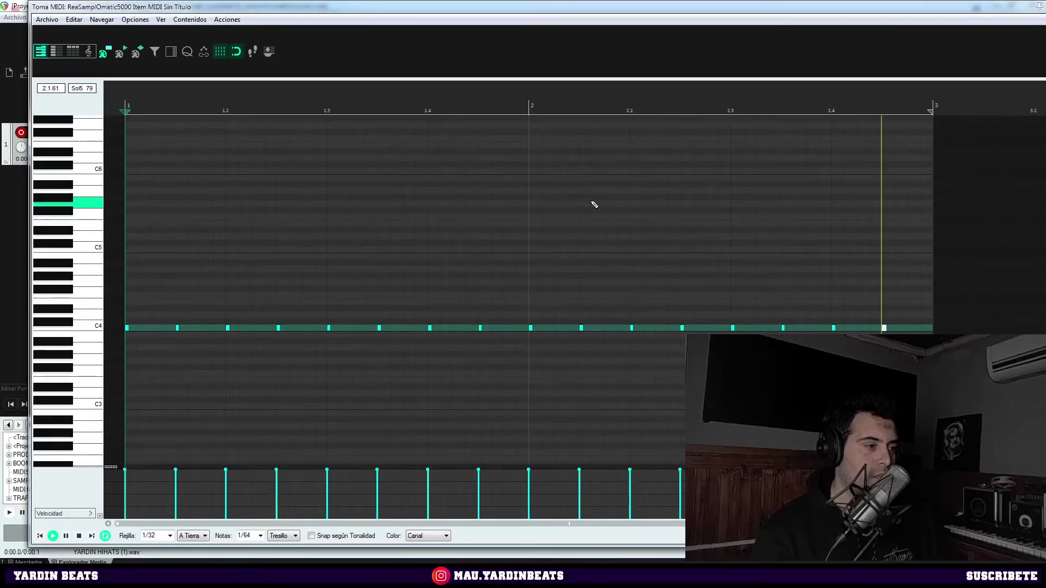
key("space")
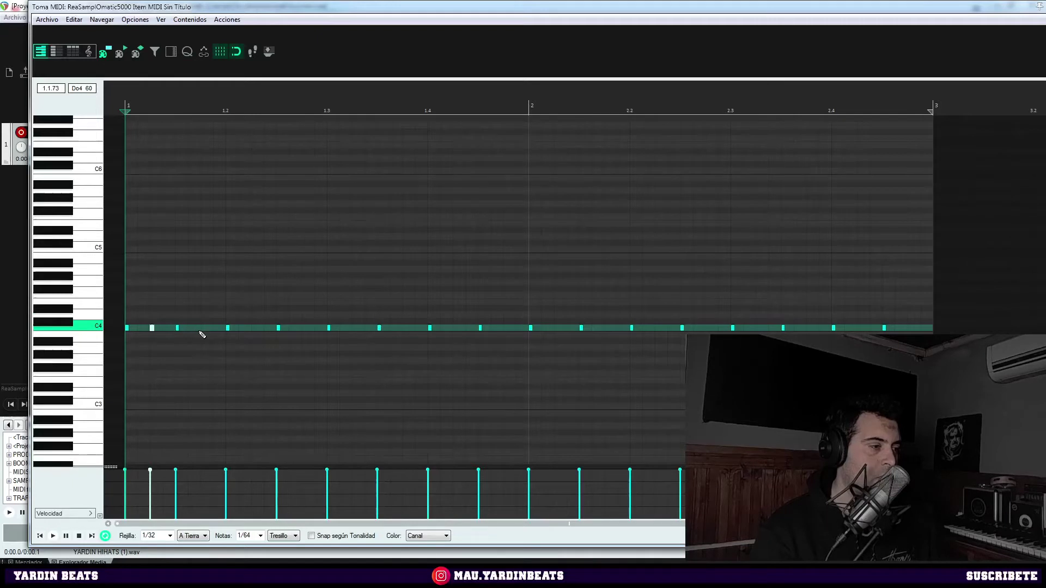
Try extra C4 sixteenth notes within the first beat, play them and remove them.
left_click_drag(198, 330, 204, 331)
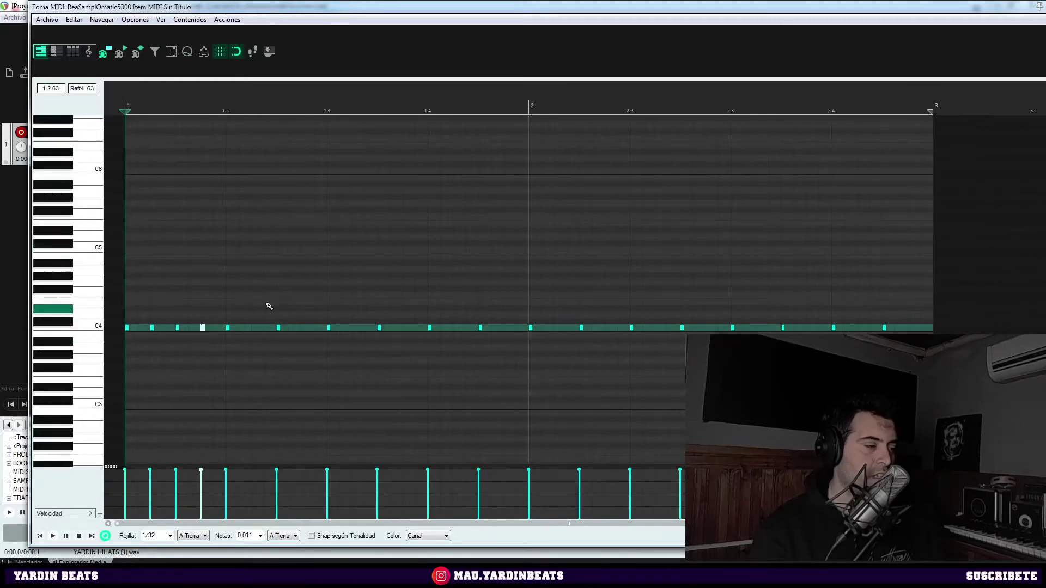
key("space")
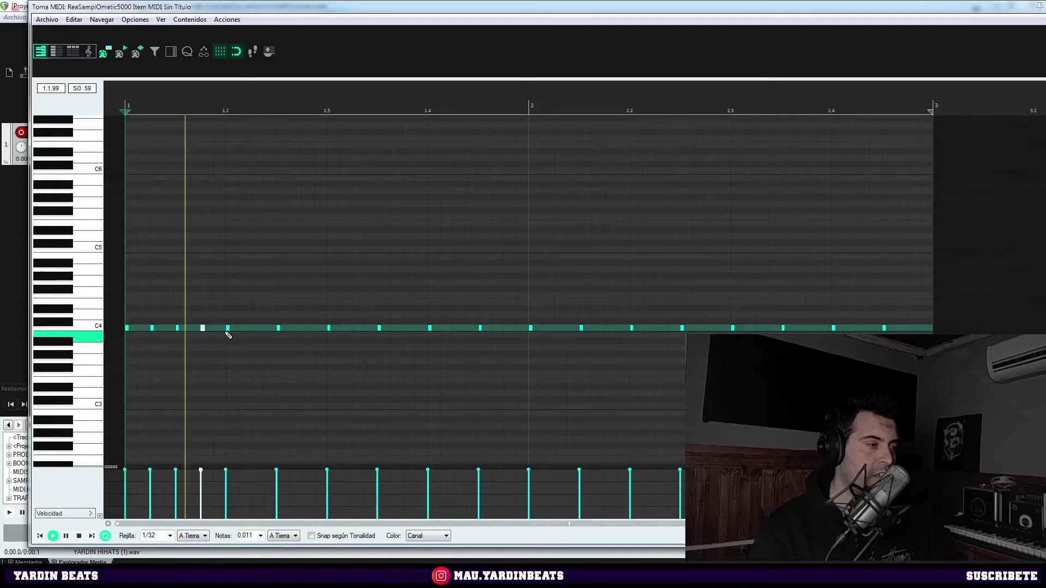
double_click(203, 328)
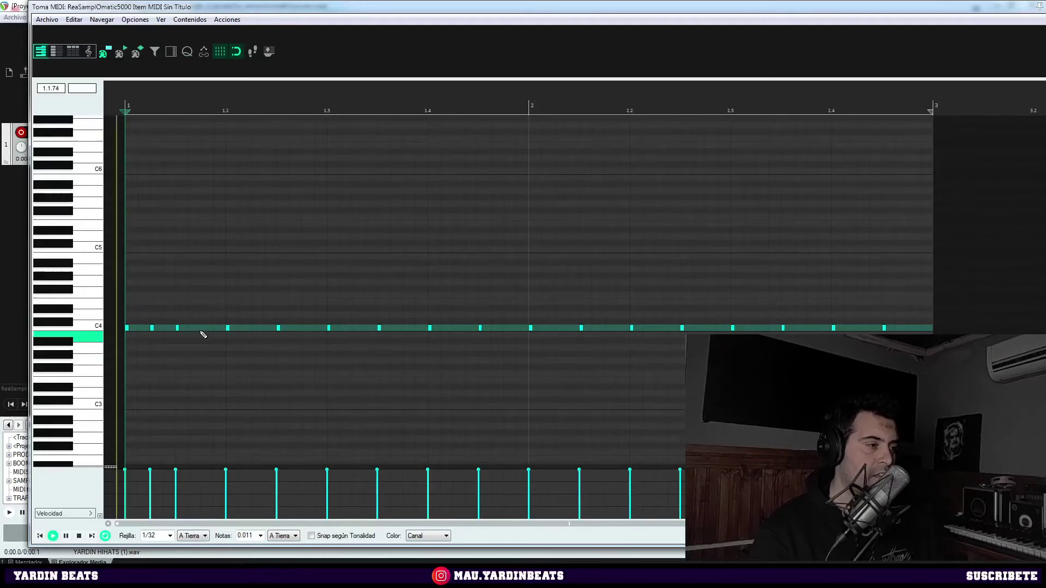
left_click(152, 329)
Add two C4 notes on consecutive 1/32 grid steps after the first note of bar 1 and play the roll.
key("space")
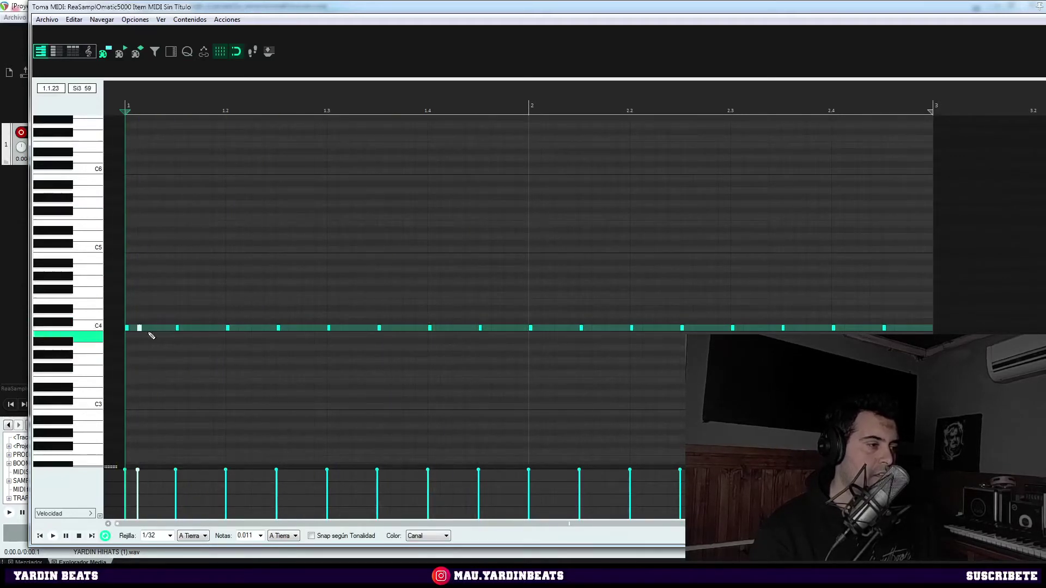
key("space")
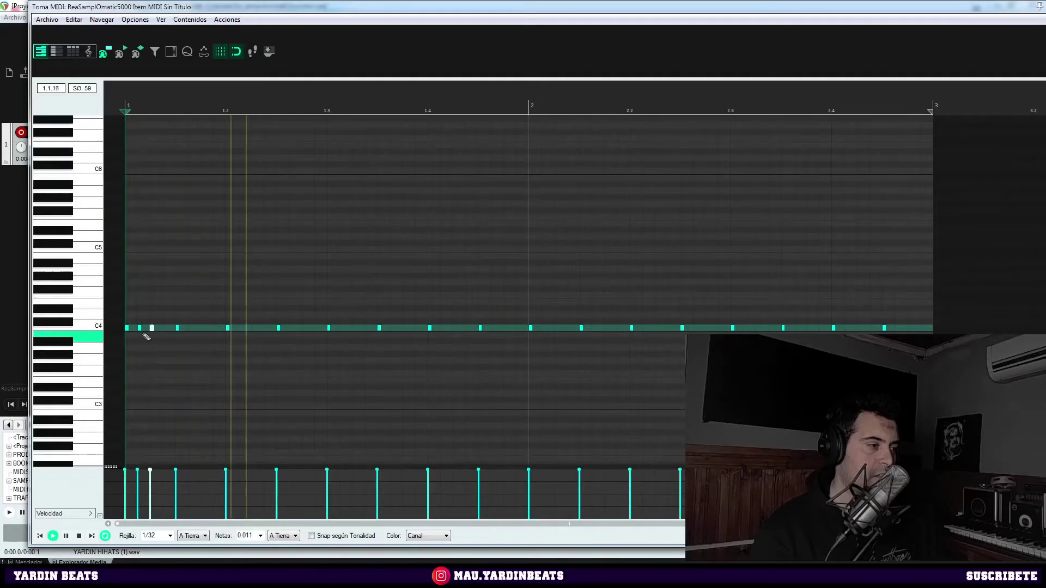
key("space")
Lower the velocities of the roll's second and third notes progressively and play the result.
left_click_drag(138, 471, 138, 483)
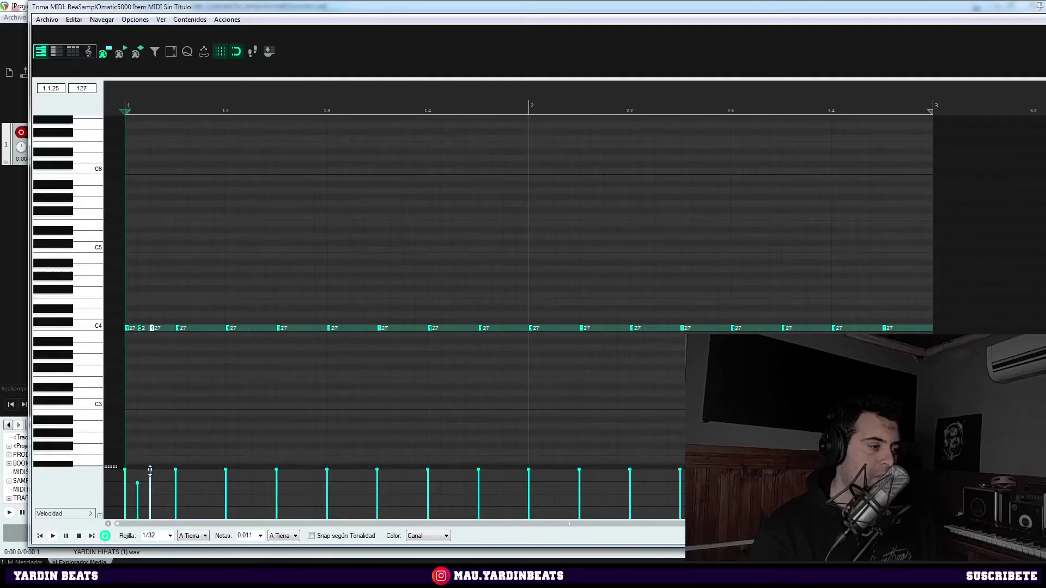
key("space")
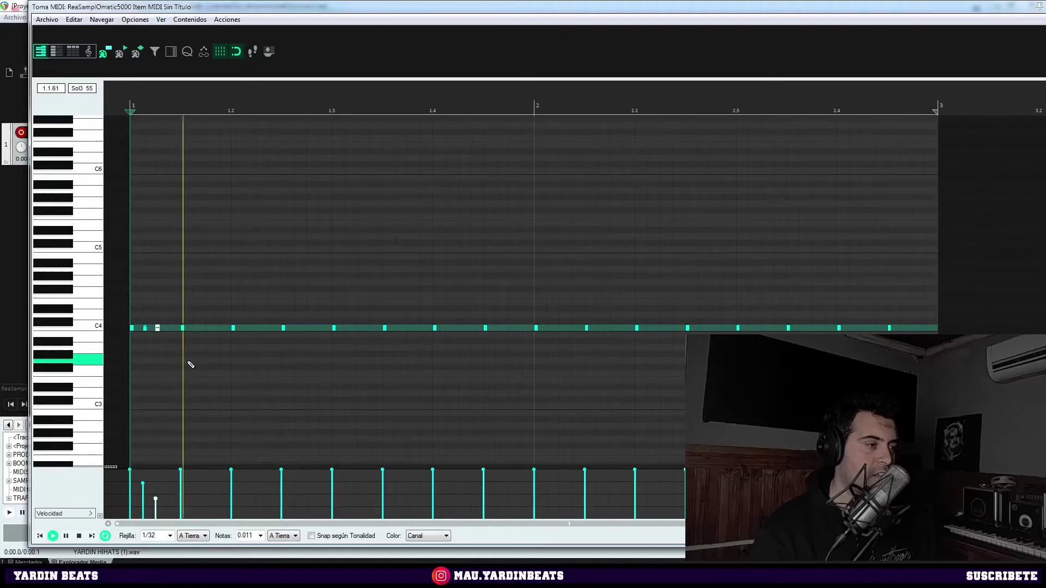
key("space")
key("space")
key("space")
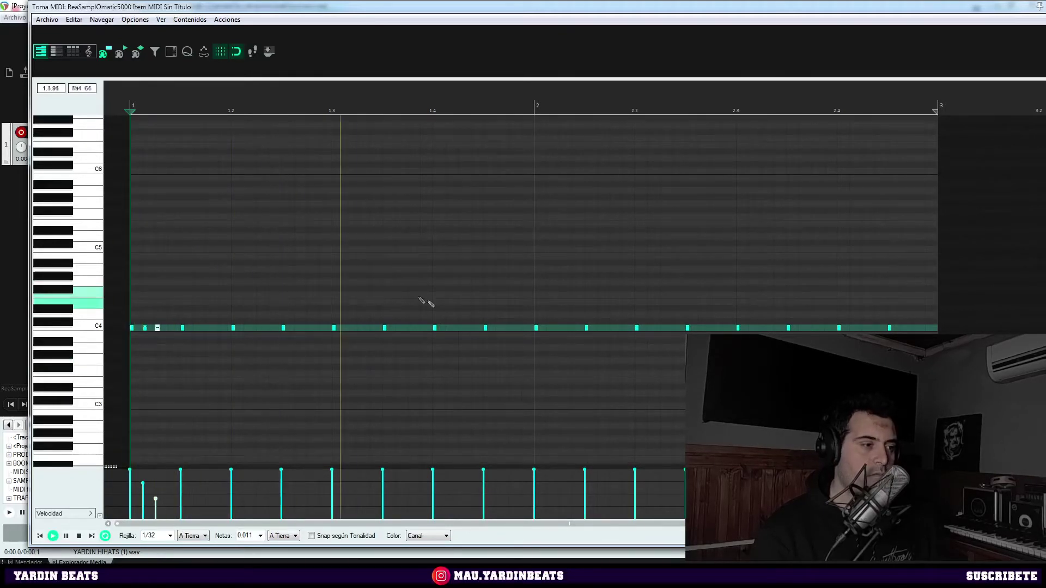
key("space")
Try a four-note G#4 roll starting at beat 1.4, play it and remove the notes.
left_click(436, 276)
left_click(448, 276)
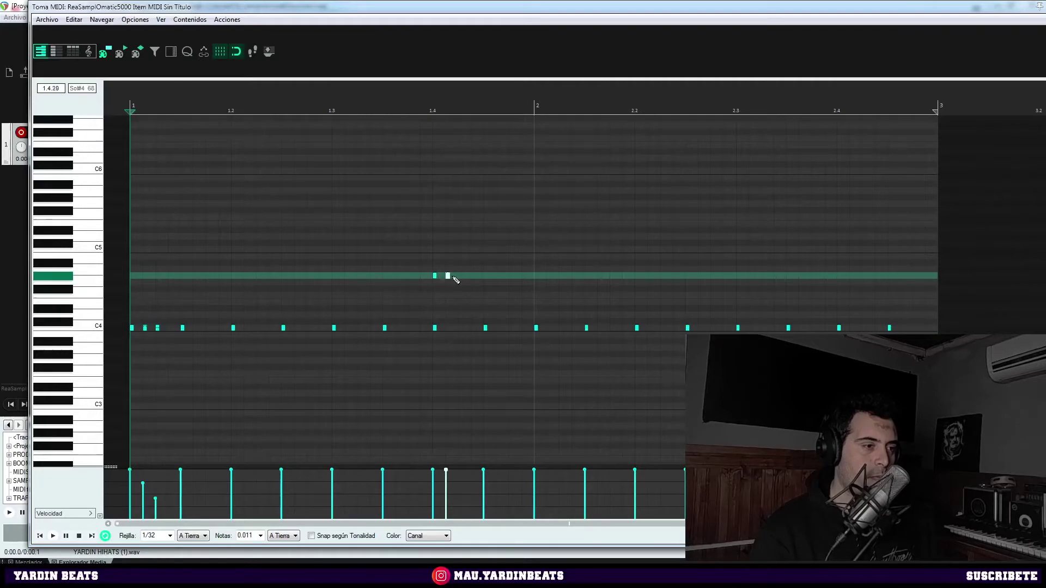
left_click(472, 276)
key("space")
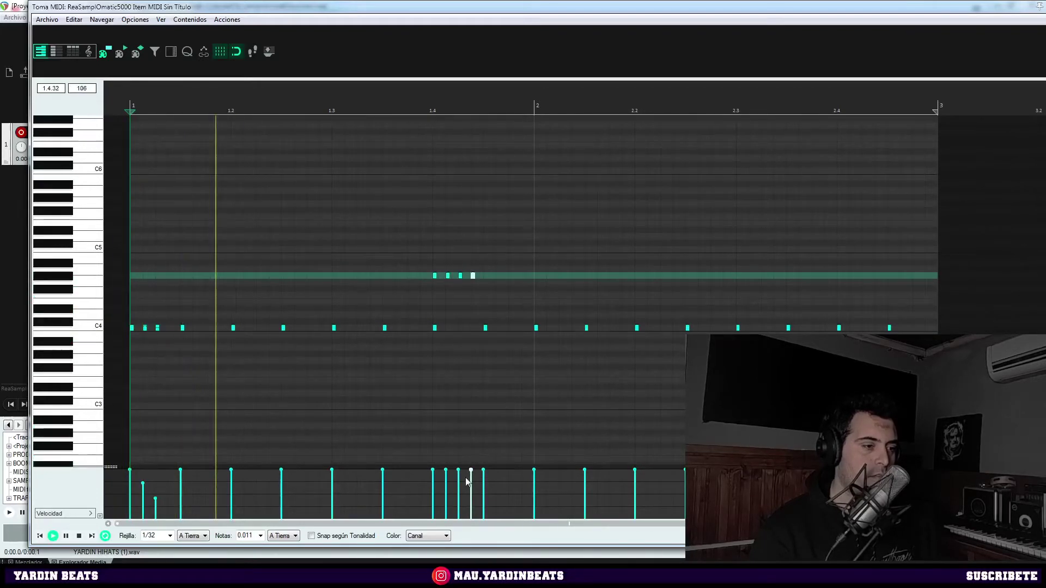
key("space")
left_click_drag(474, 275, 433, 276)
key("space")
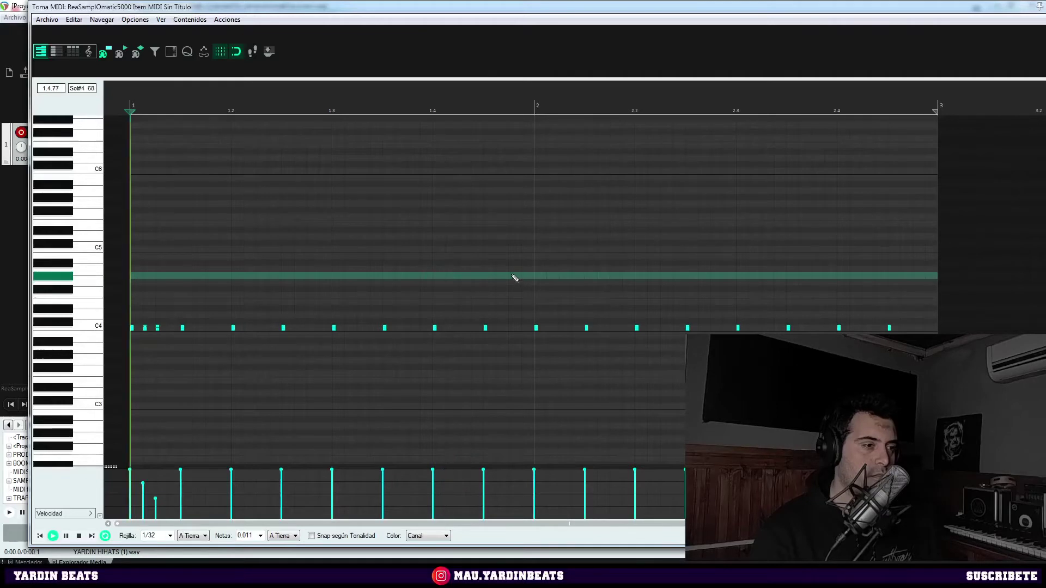
Add three F#4 notes on consecutive 1/32 steps from 1.4.25 to 1.4.50, lower their velocities in a rising pattern and play them.
left_click(459, 288)
key("space")
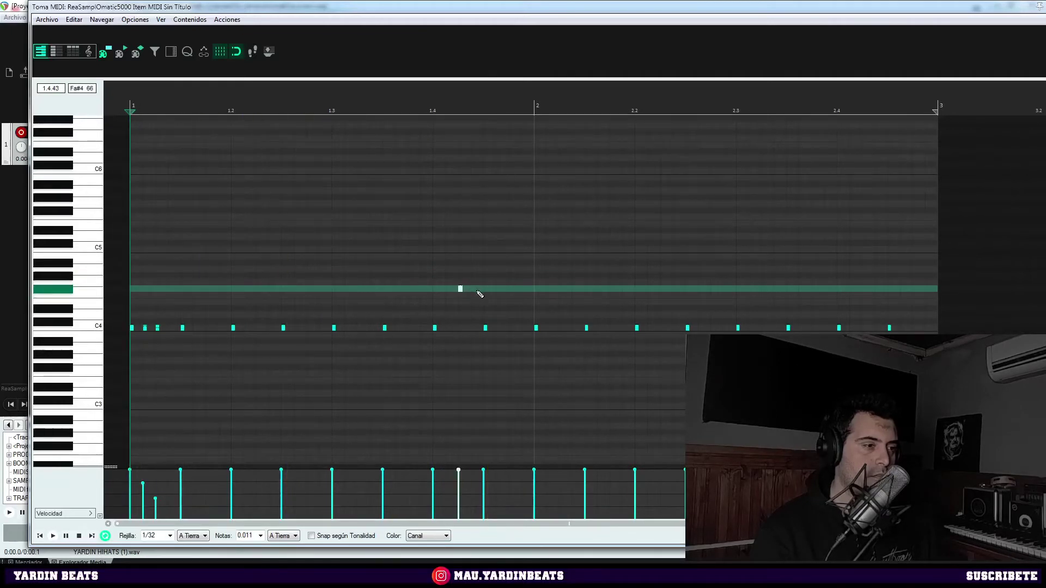
left_click_drag(461, 472, 460, 497)
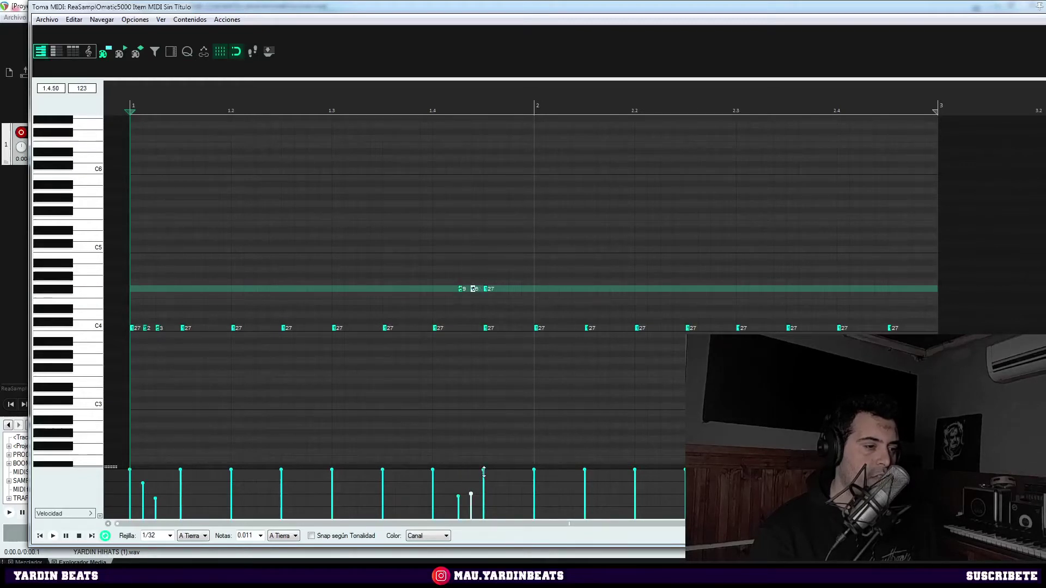
key("space")
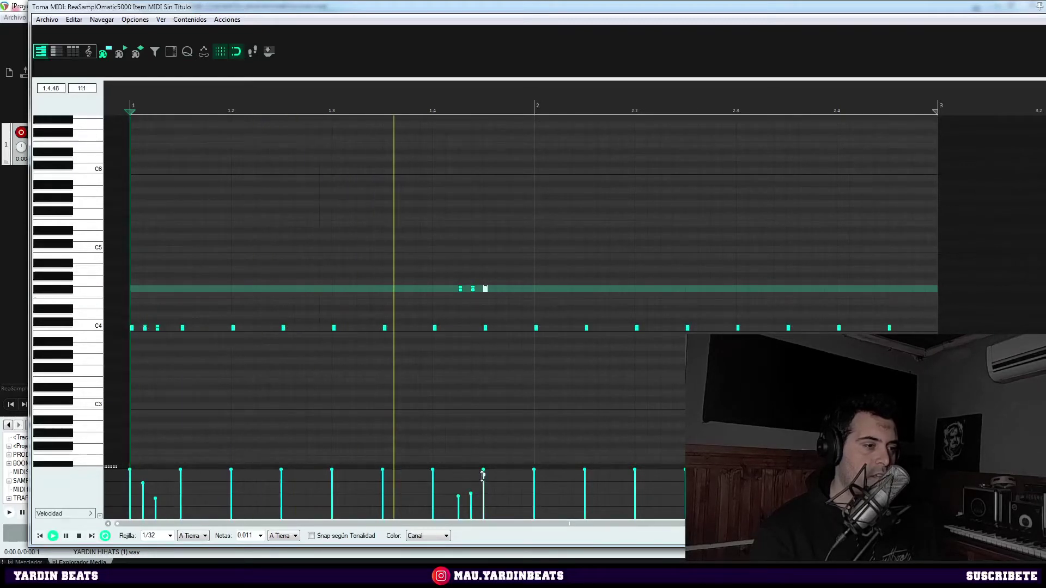
key("space")
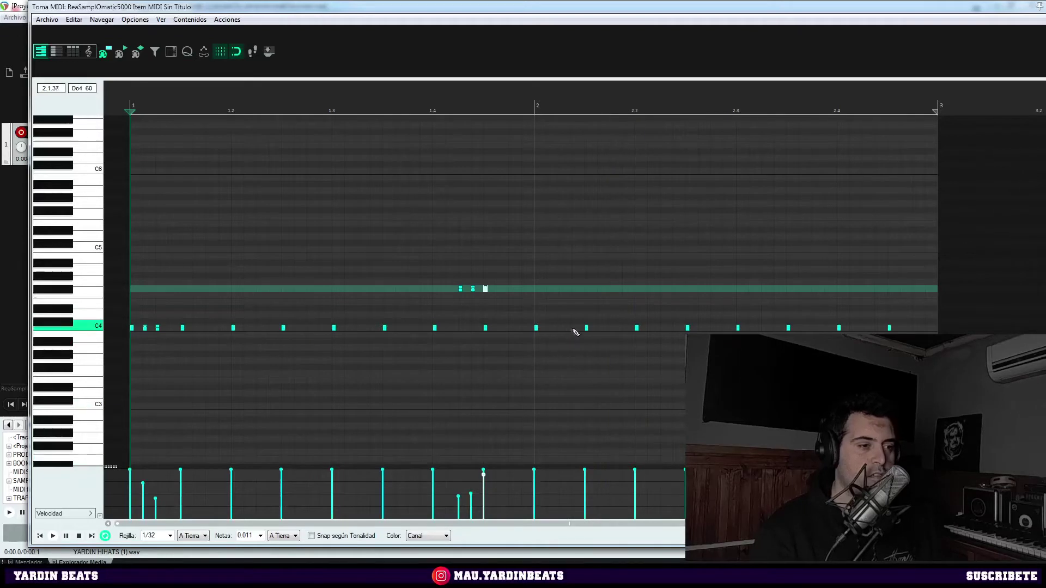
Switch the 1/32 grid from straight to triplet (Tresillo).
left_click(564, 330)
left_click(188, 537)
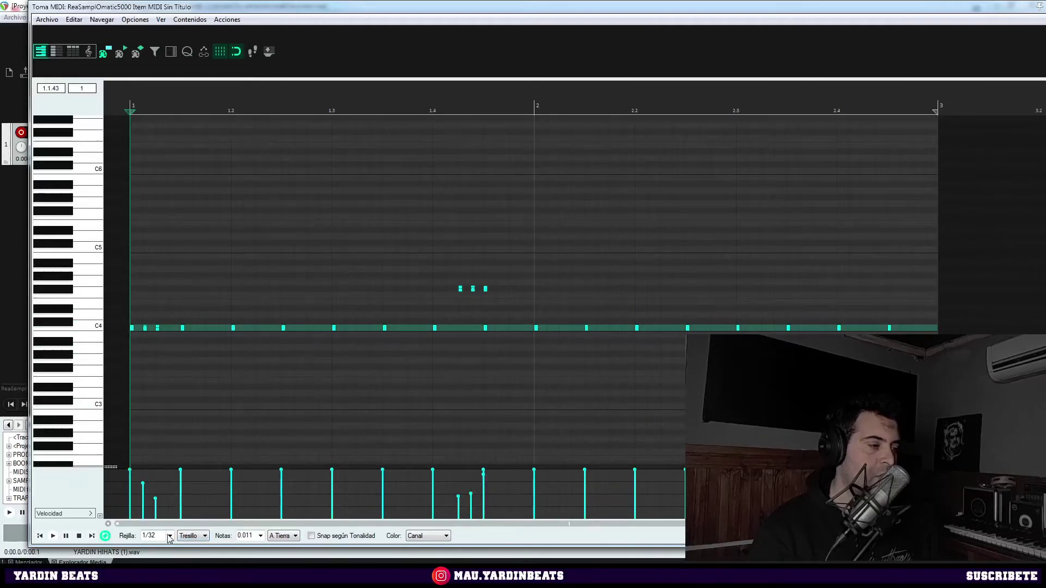
left_click(170, 537)
left_click(171, 537)
Try sixteenth C4 notes in the first beat of bar 2, and delete the off-beat note at 2.1.50.
left_click(569, 324)
key("ctrl+z")
left_click(562, 329)
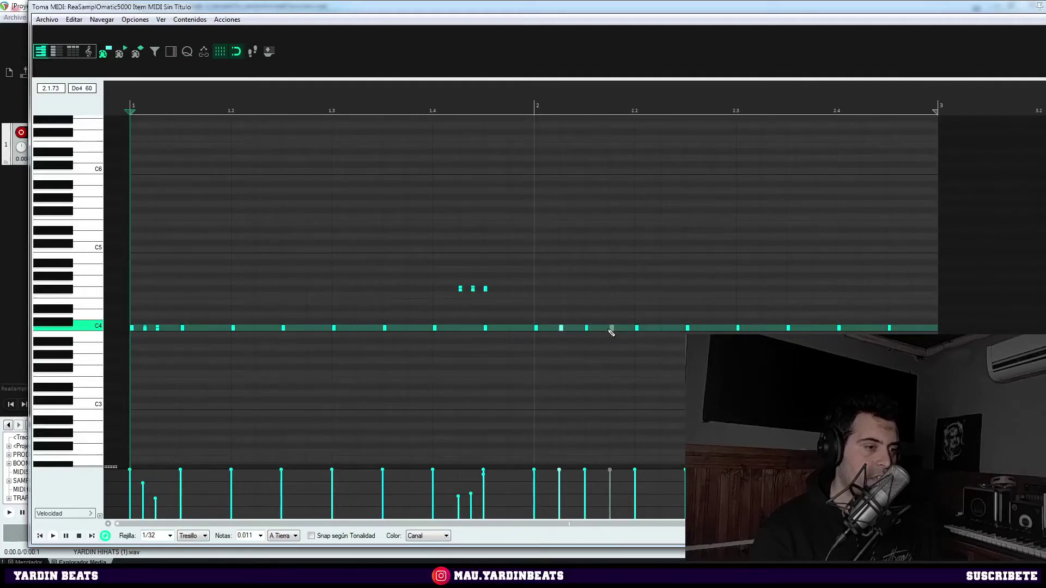
double_click(587, 329)
double_click(562, 328)
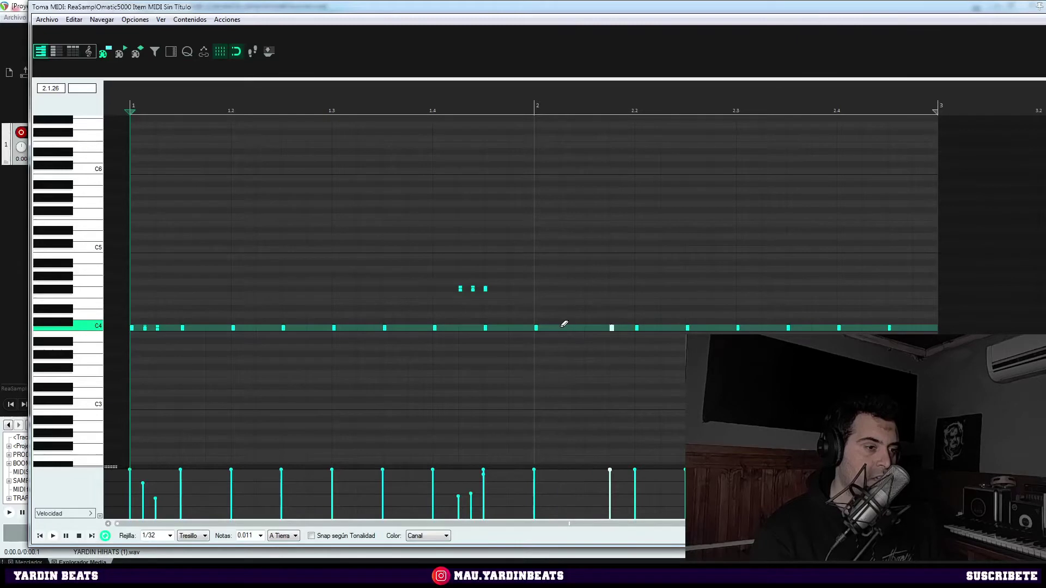
double_click(587, 329)
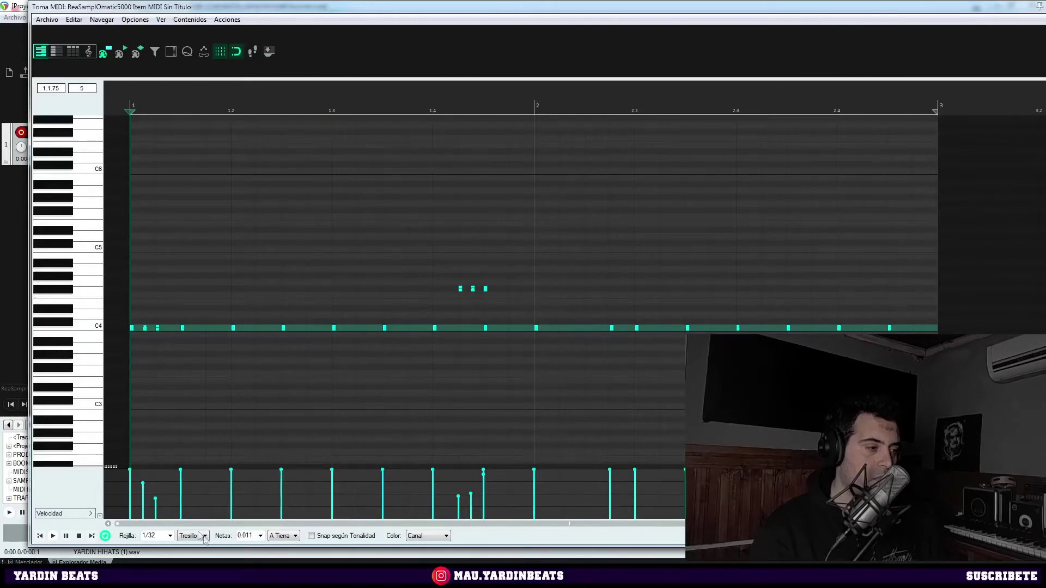
Add two triplet C4 notes at 2.1.33 and 2.1.67, remove the leftover straight note before beat 2.2 and play the pattern.
left_click_drag(1019, 524, 832, 524)
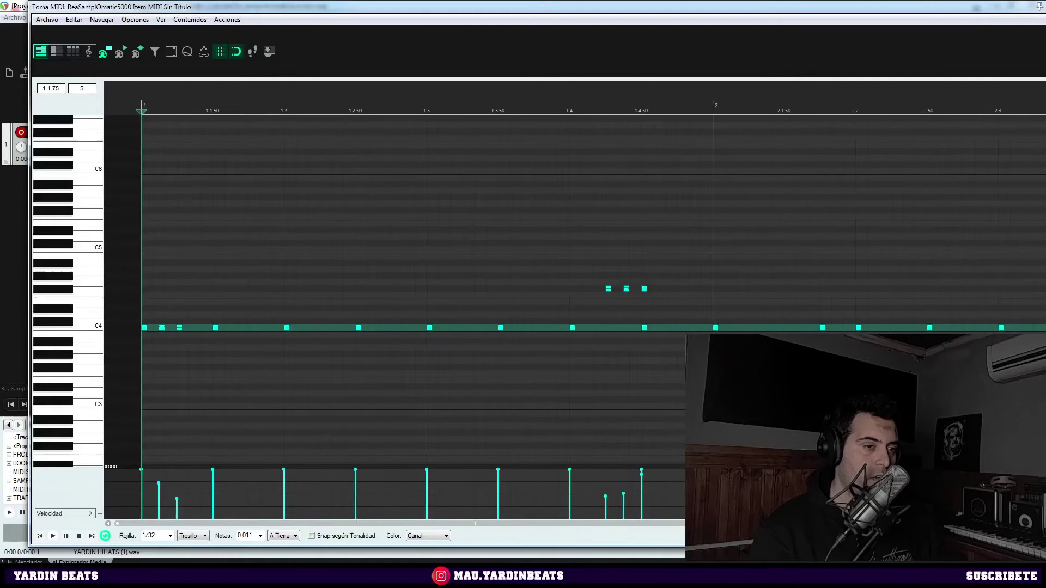
left_click(762, 329)
left_click(810, 328)
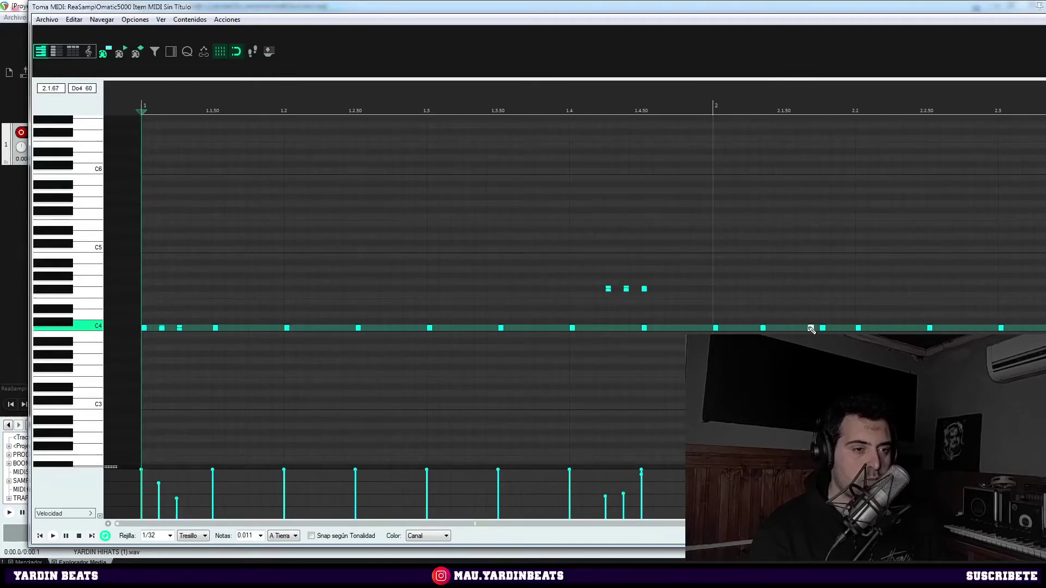
key("space")
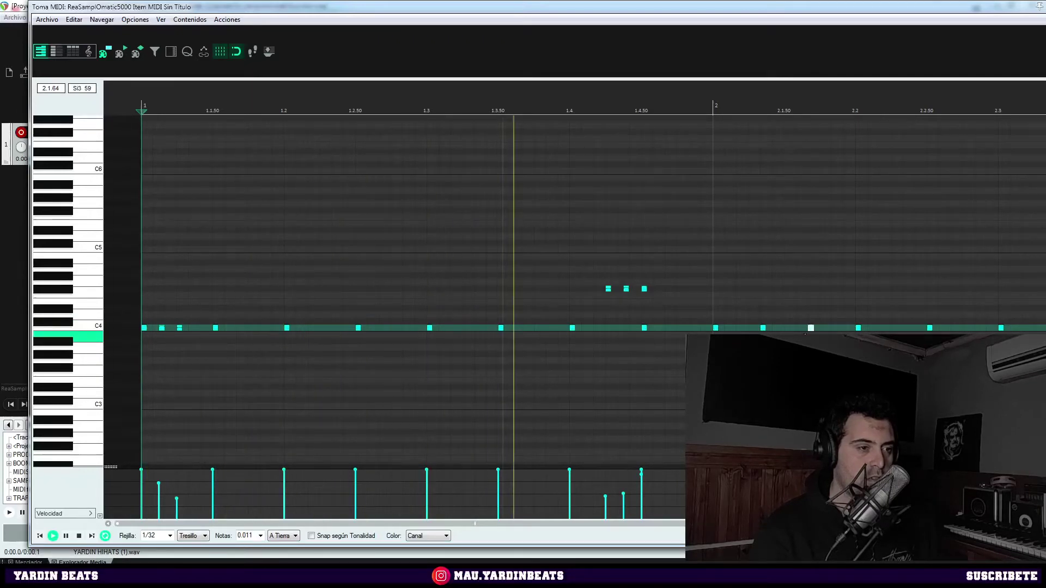
key("space")
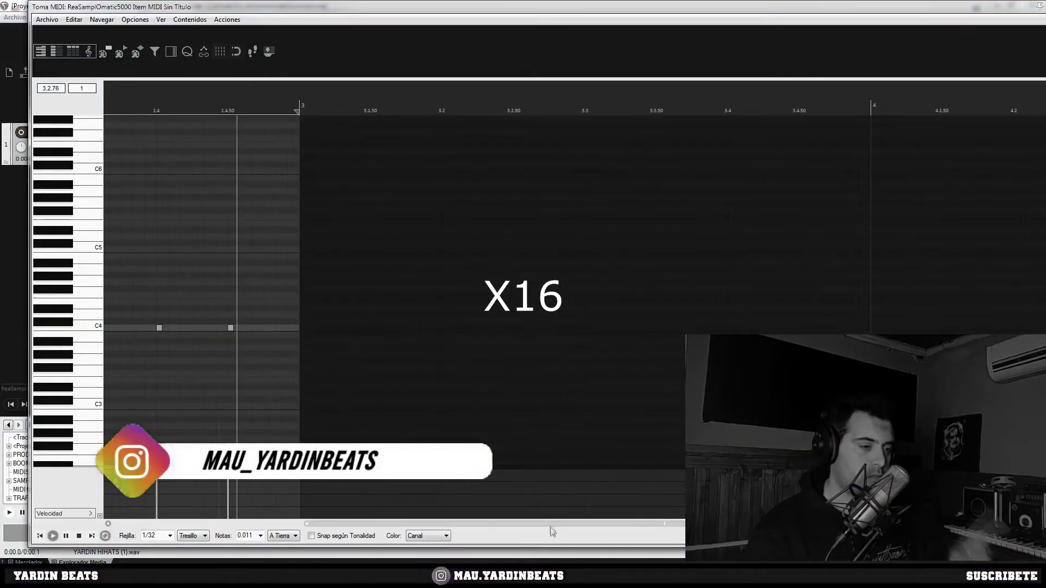
left_click_drag(550, 524, 669, 524)
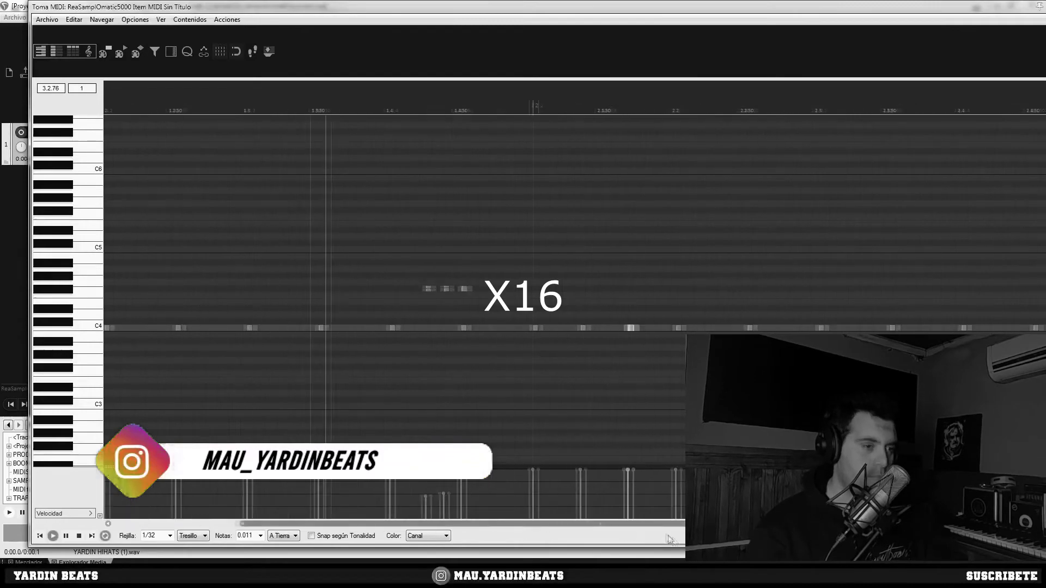
key("space")
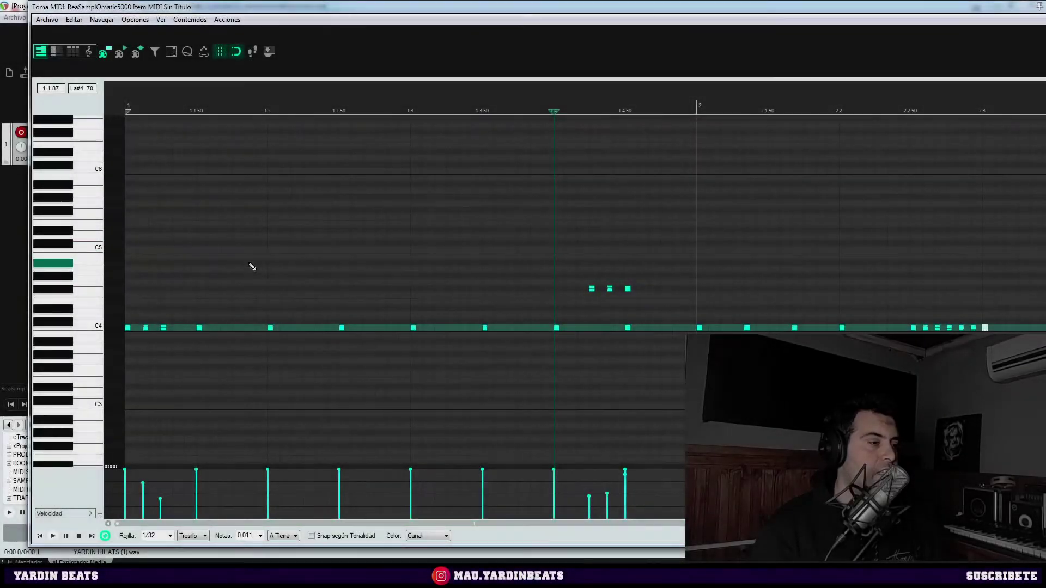
Move the C4 note on beat 1.2 down to G#3 and play the pattern from bar 1.
left_click(271, 328)
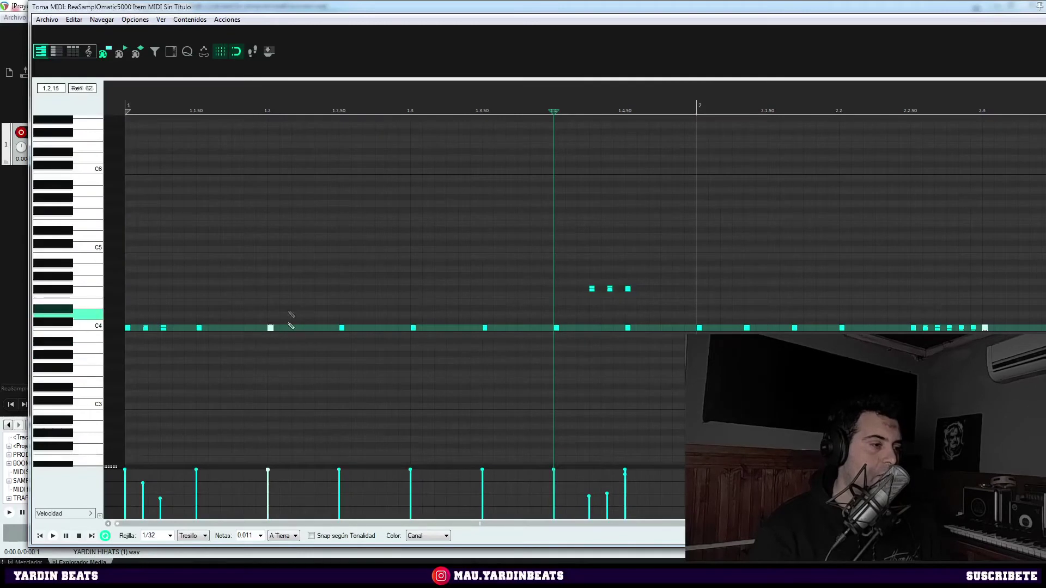
scroll(291, 312, "down", 2)
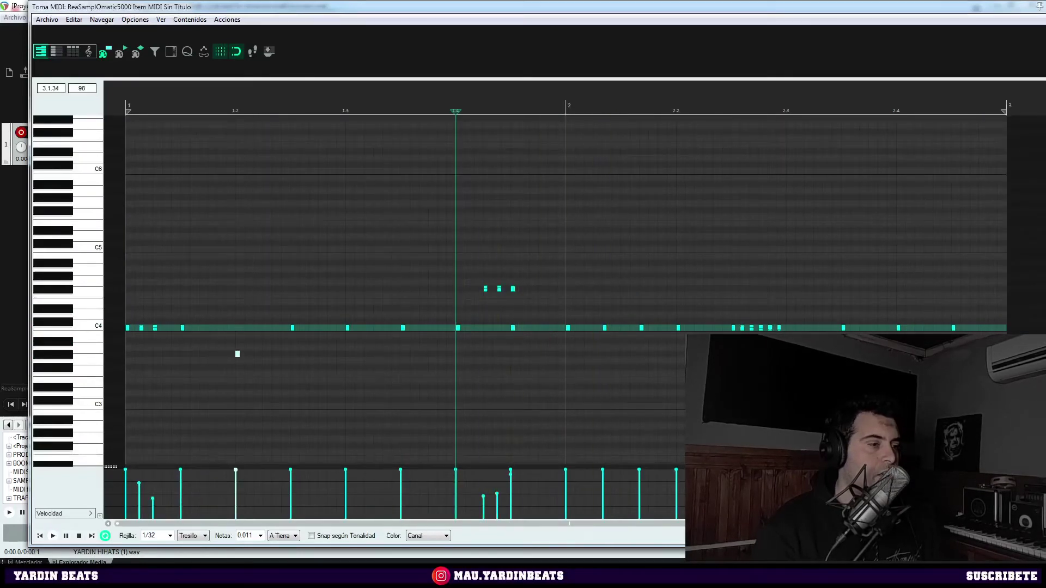
left_click(124, 109)
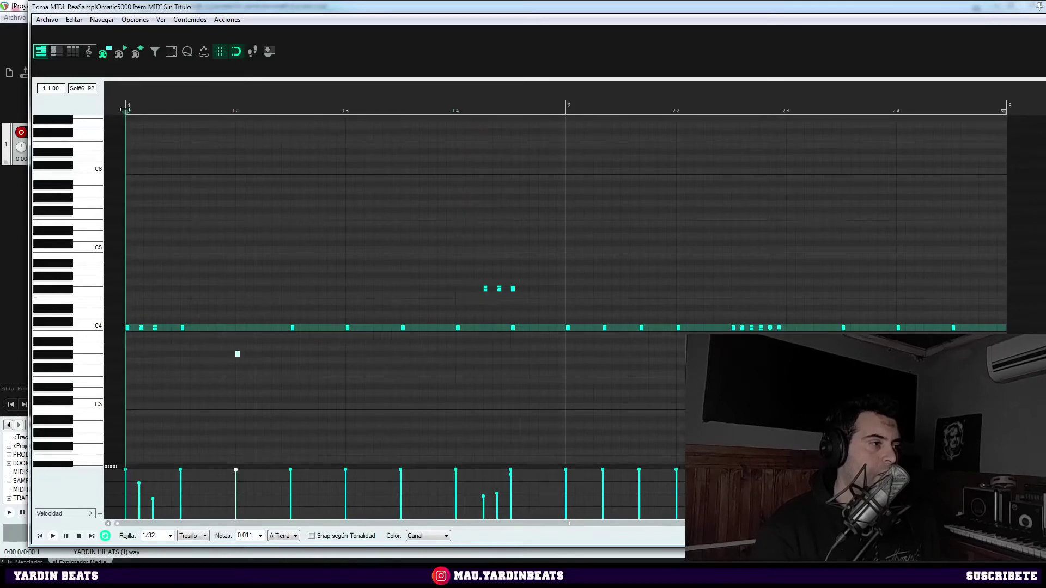
key("space")
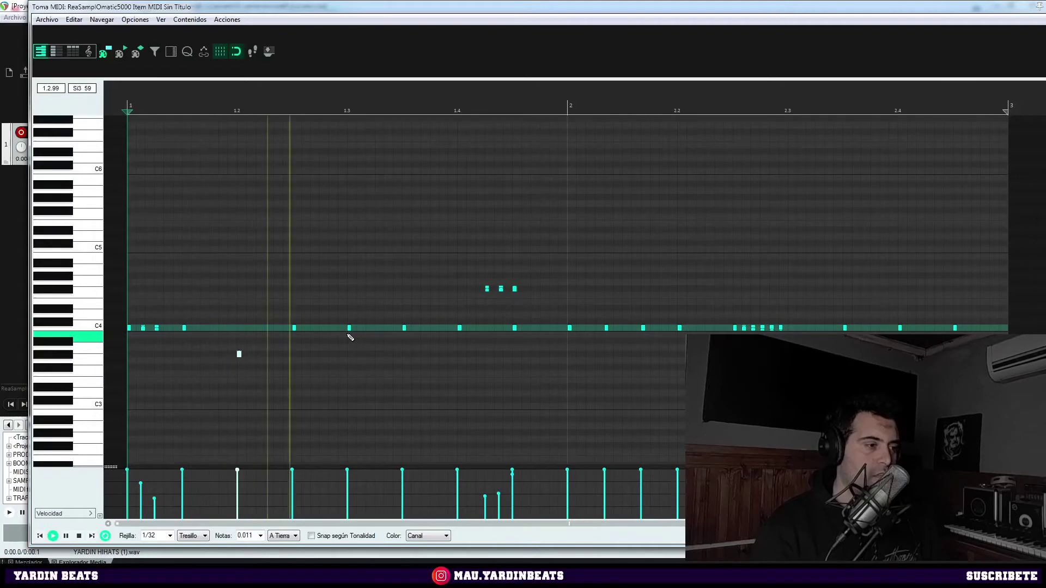
Move the beat 1.3 note down to E3, delete the C4 note at 1.3.50 and play the pattern.
key("space")
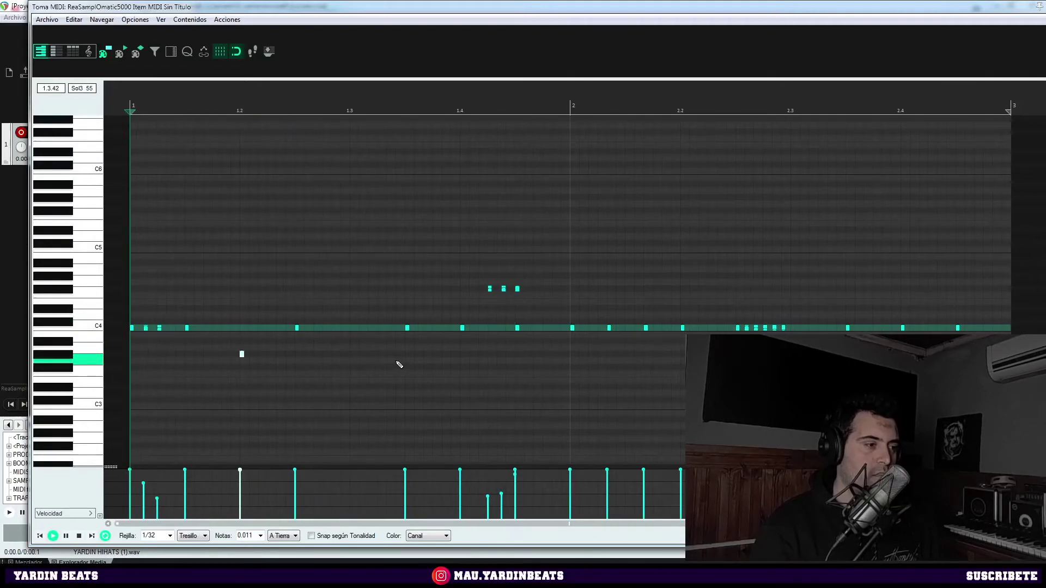
left_click(352, 381)
key("space")
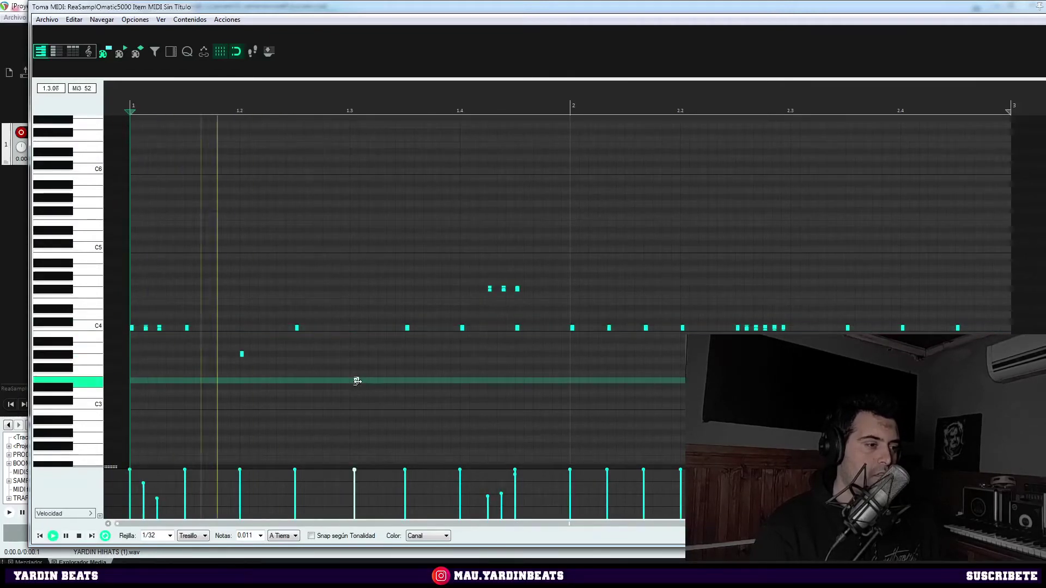
key("space")
key("space")
key("space")
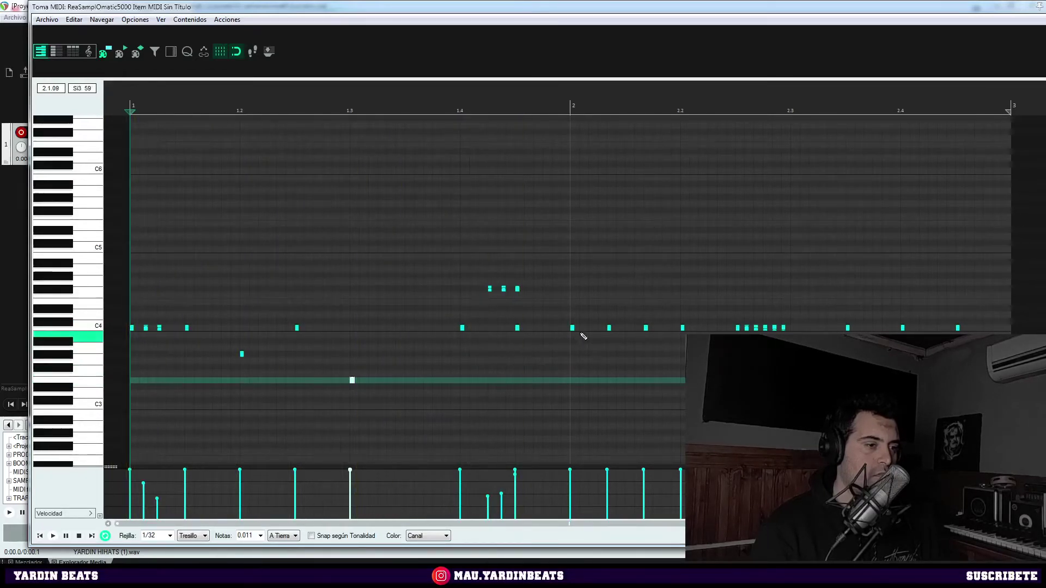
Lower the first note of bar 2 to A#3, raise the triplet note at 2.1.67 to D4 and play both changes.
left_click_drag(571, 328, 570, 342)
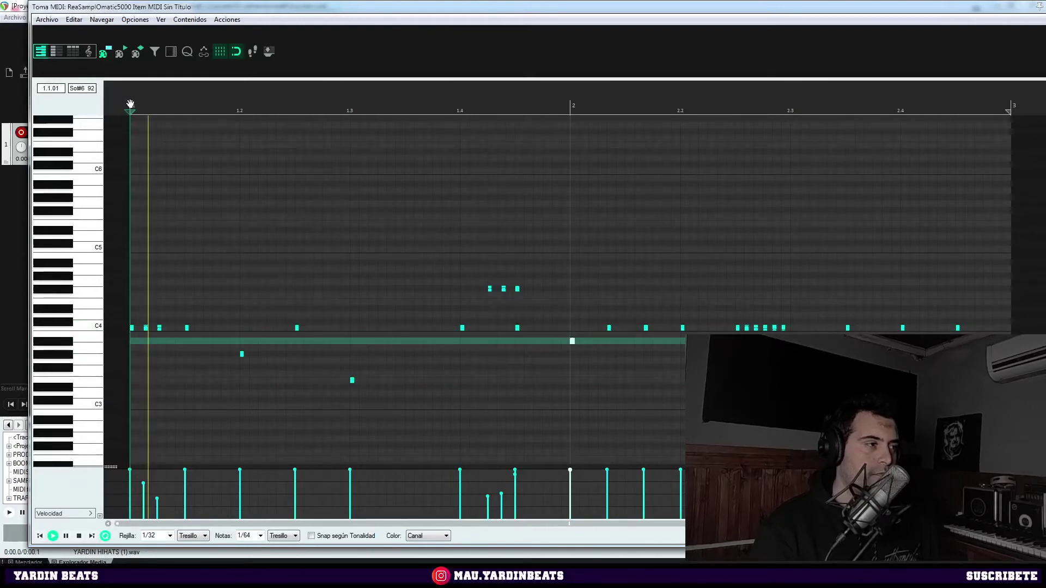
key("space")
left_click_drag(645, 328, 645, 315)
key("space")
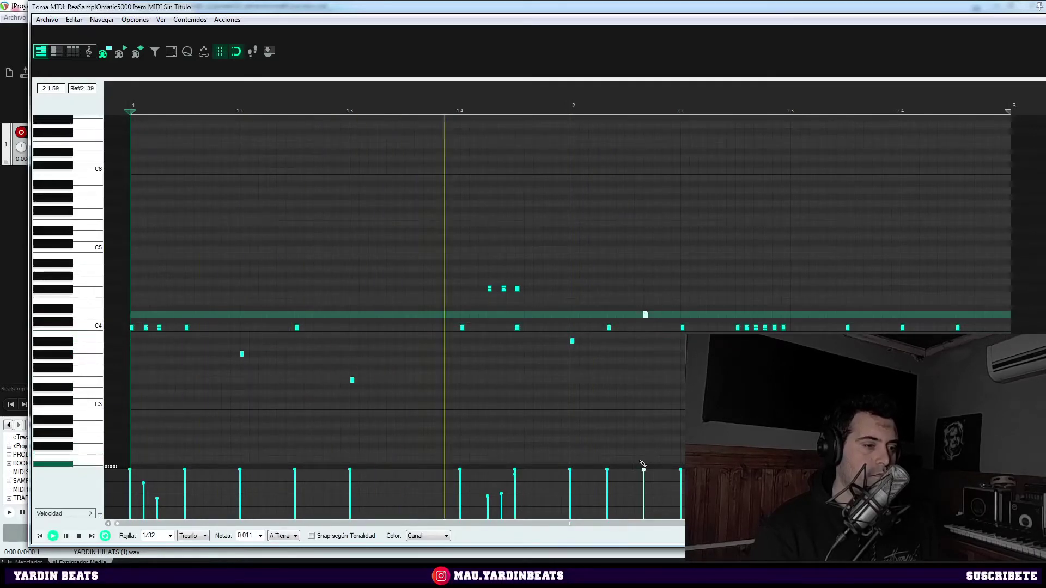
key("space")
Lower the velocities of the C4 notes at 2.1.33, 2.2, 1.2.50 and 1.1.50, with 87 for the 2.2 note, and play the pattern.
left_click(607, 483)
left_click(680, 486)
key("space")
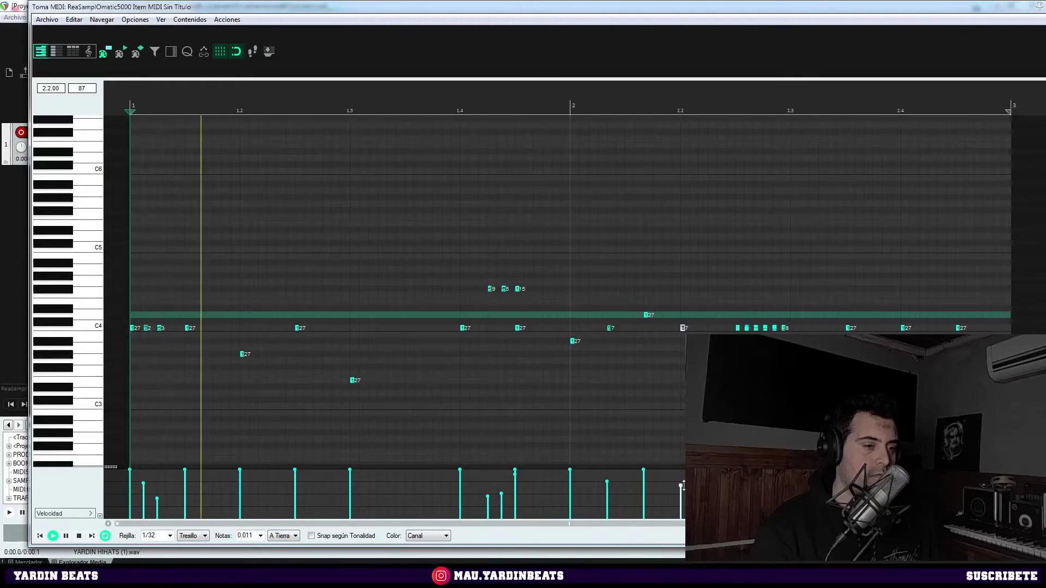
left_click(295, 482)
key("space")
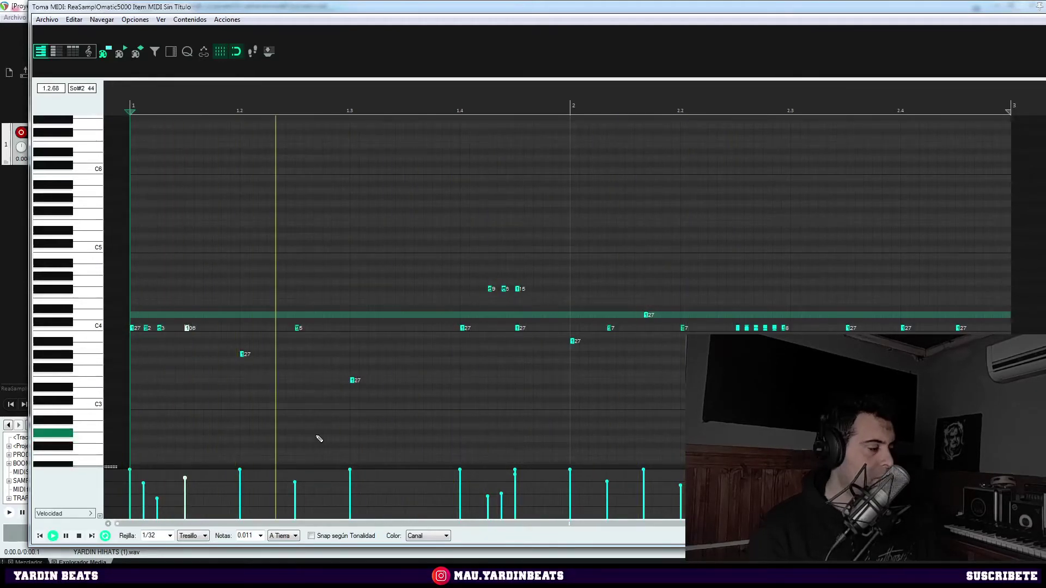
key("space")
Add a longer E3 note at 1.3.50, play the pattern and replay it from just before the fast roll in bar 2.
left_click(407, 387)
left_click_drag(408, 386, 409, 380)
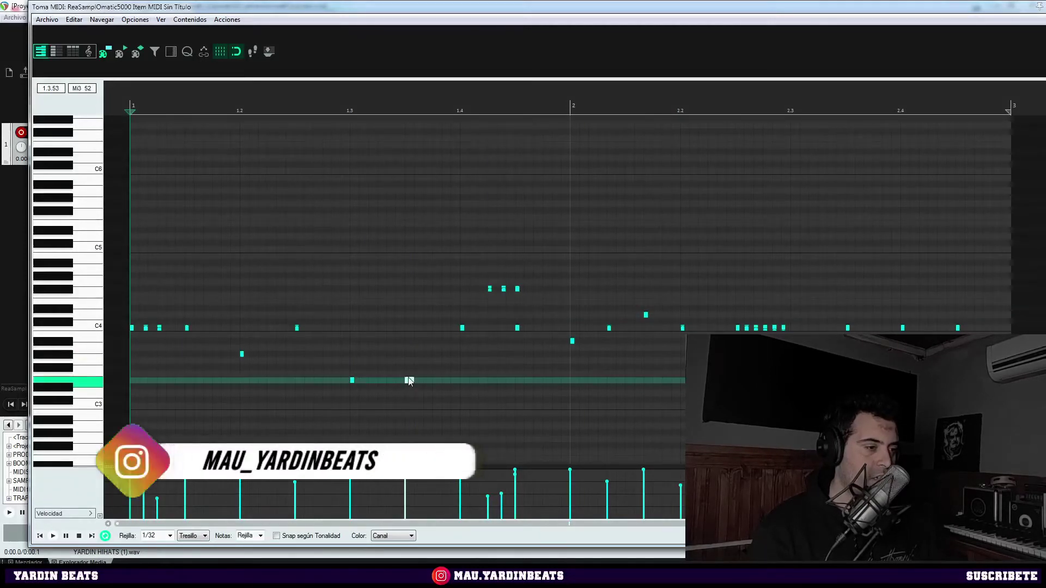
key("space")
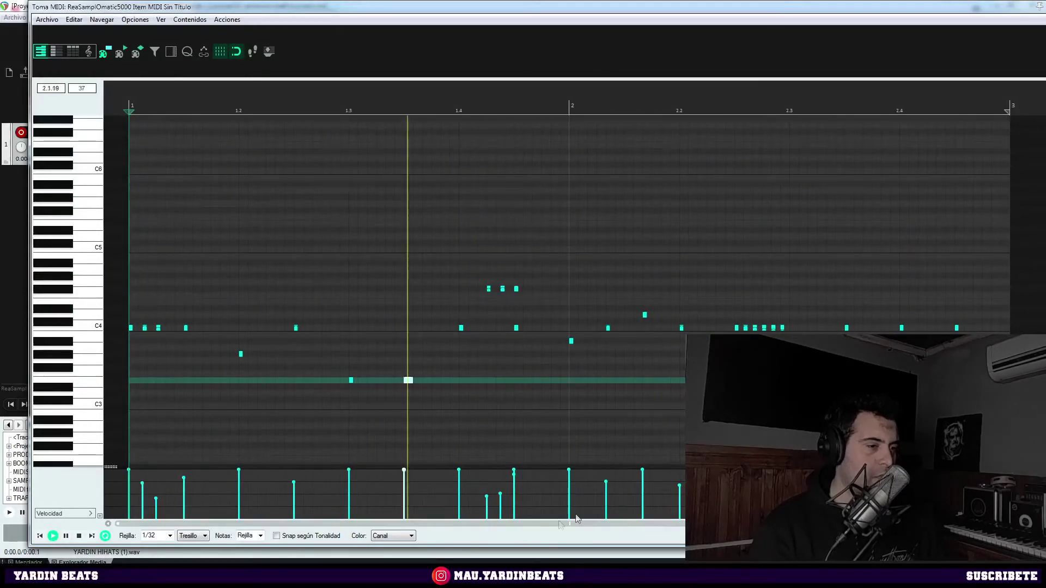
key("space")
left_click(708, 111)
key("space")
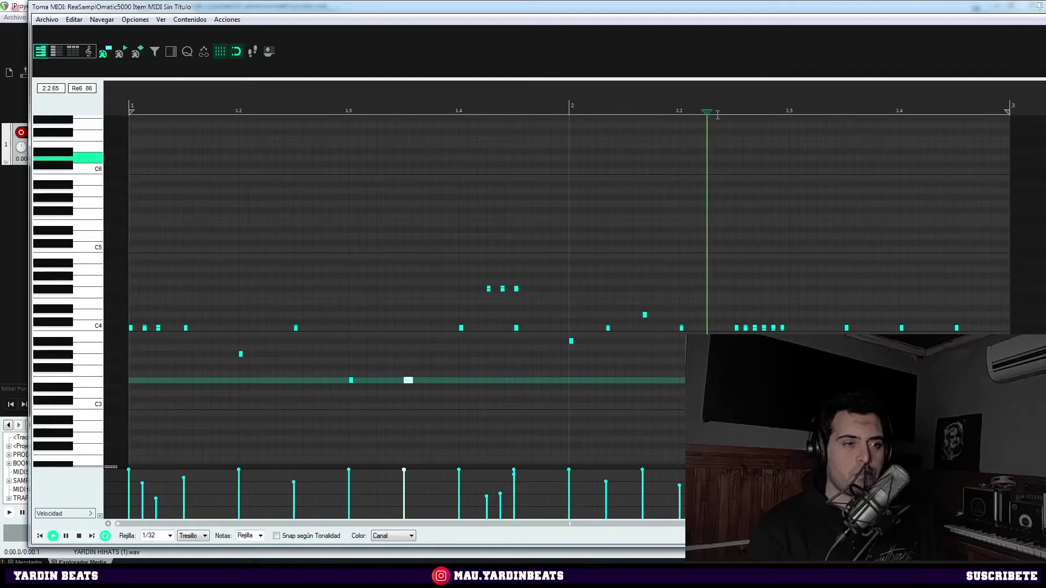
key("space")
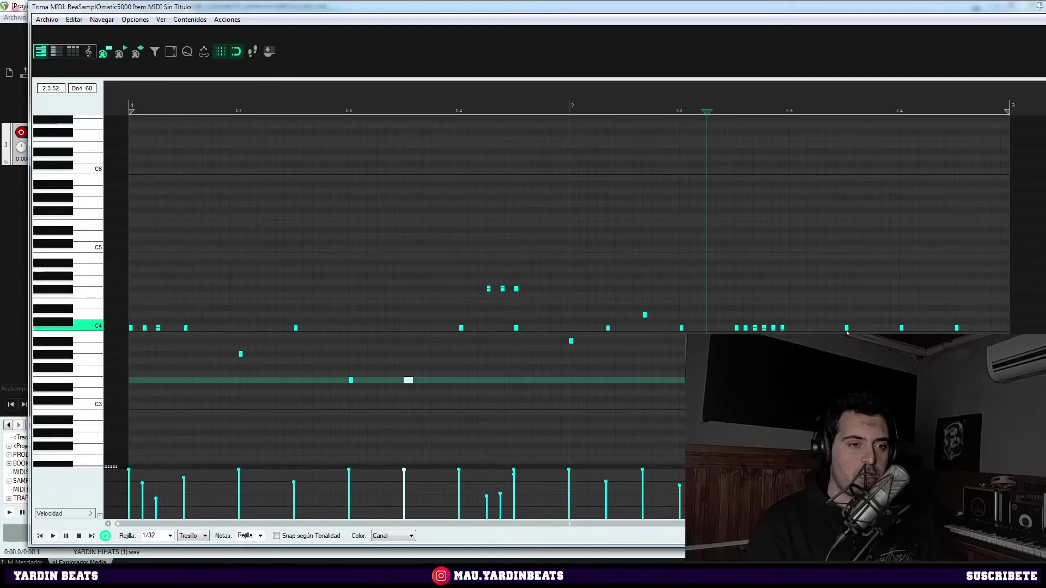
Replace the C4 note at 2.3.50 with C4 notes on the triplet grid of beat 2.3.
left_click_drag(846, 330, 835, 330)
left_click(856, 330)
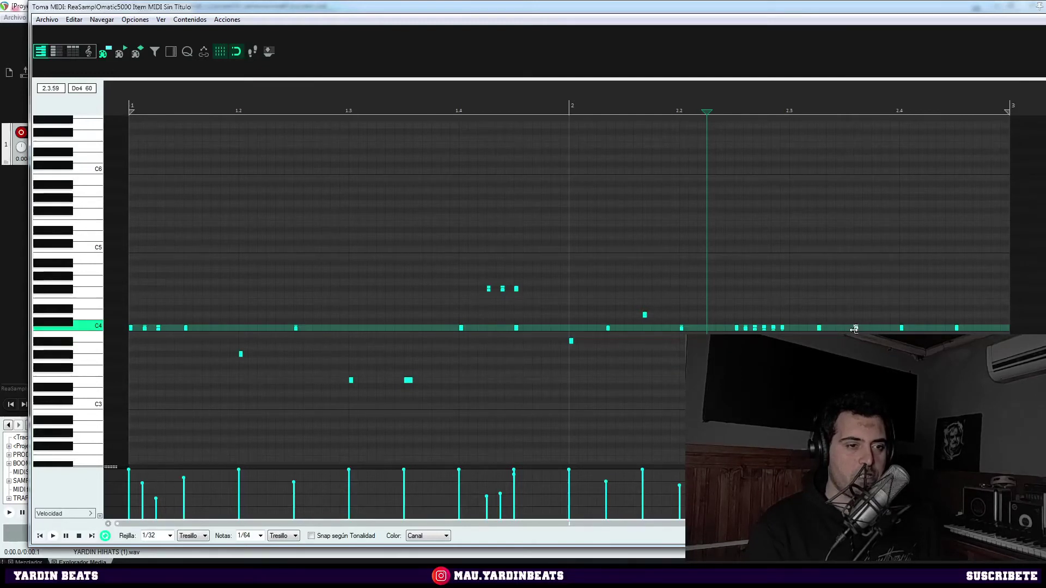
left_click_drag(868, 329, 864, 329)
Set the grid to 1/16 triplets, place evenly spaced C4 notes on it from 2.3.33 to 2.4.67 and play the ending.
left_click(165, 536)
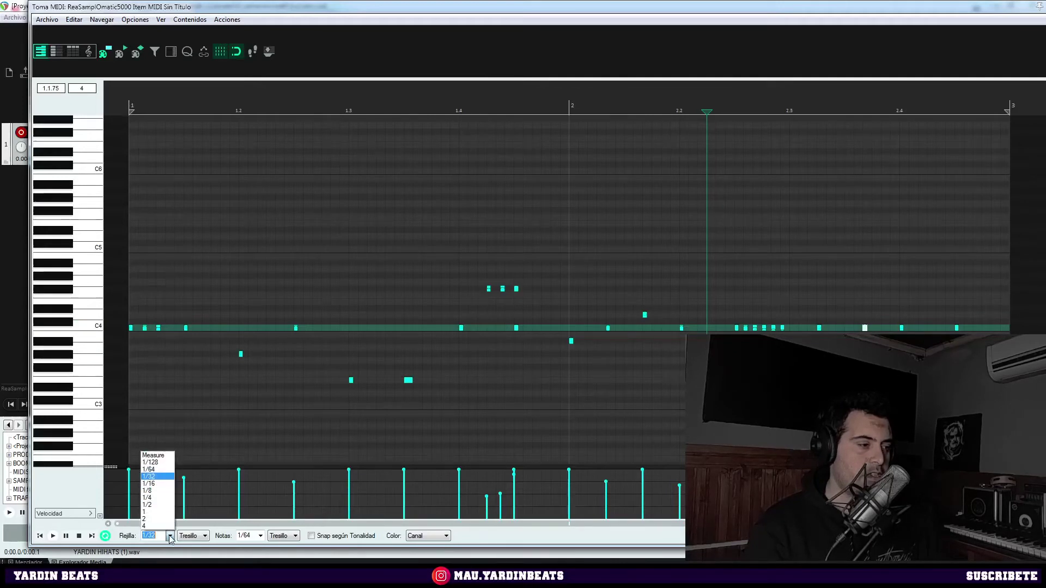
left_click(153, 484)
left_click(828, 329)
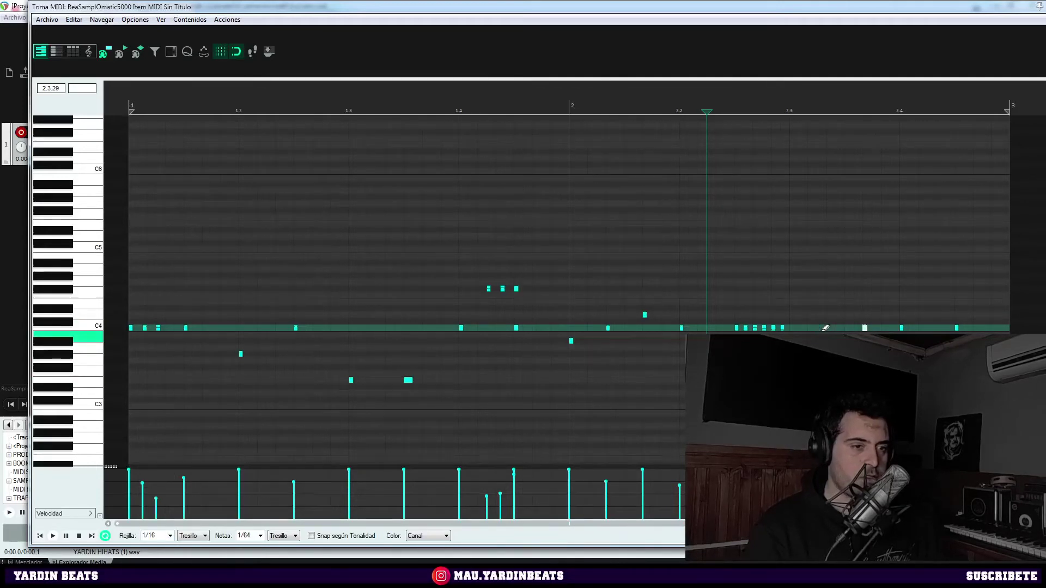
key("space")
left_click(901, 327)
key("space")
key("space")
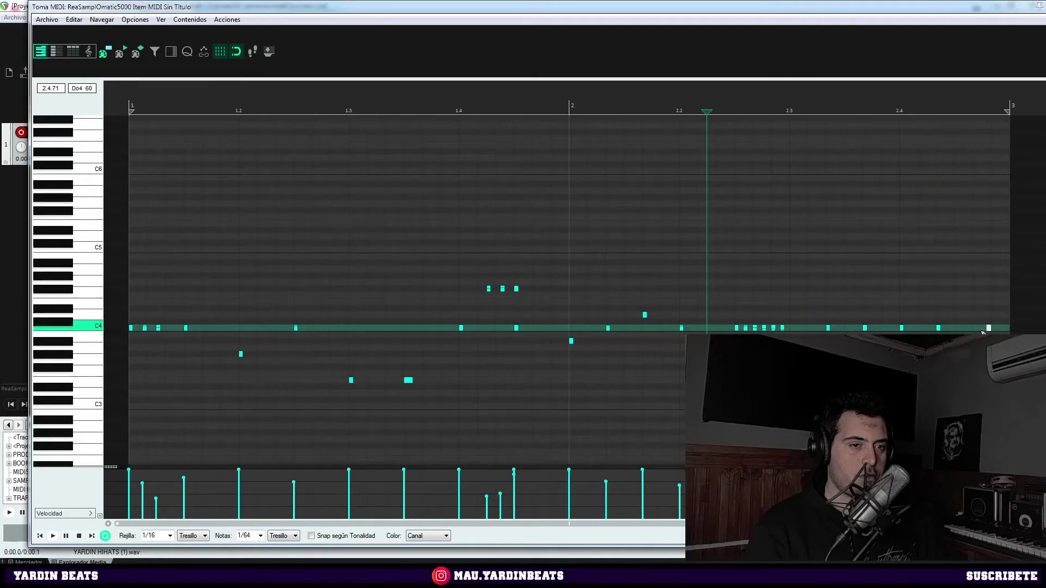
left_click(991, 328, "alt")
key("space")
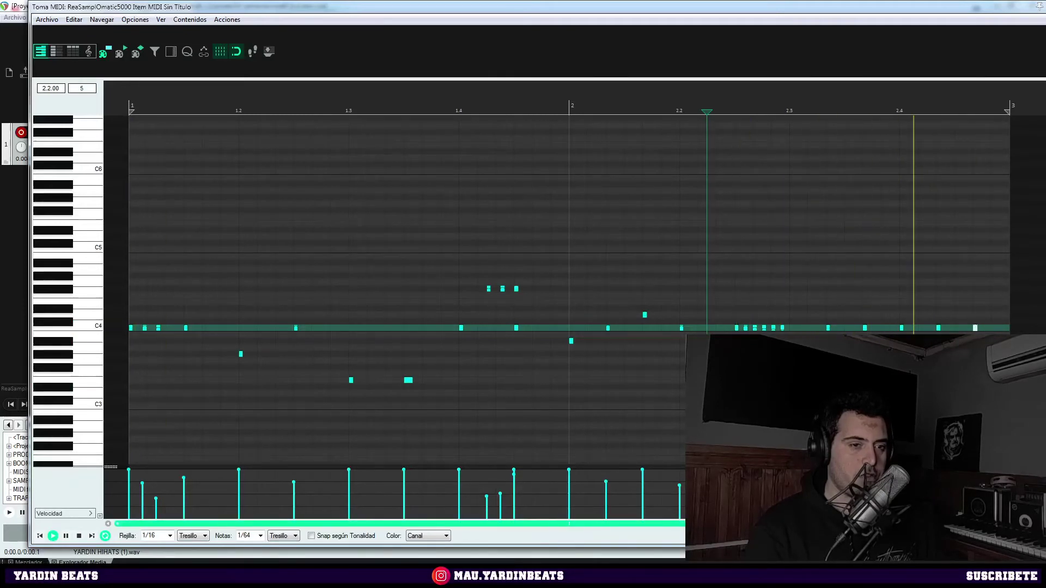
key("space")
Remove the second C4 note of bar 1 and play the pattern from the start.
left_click(130, 110)
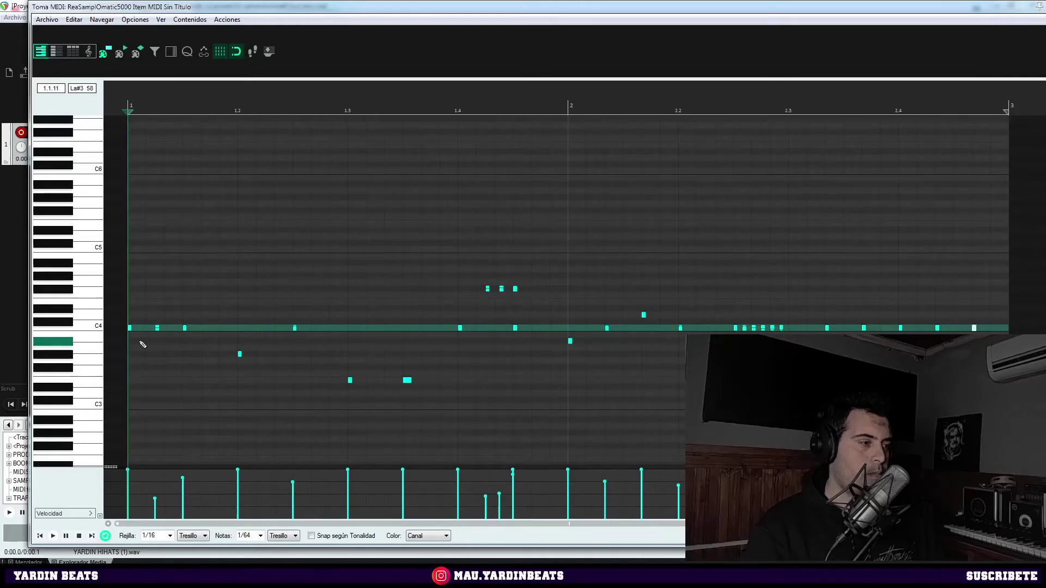
key("space")
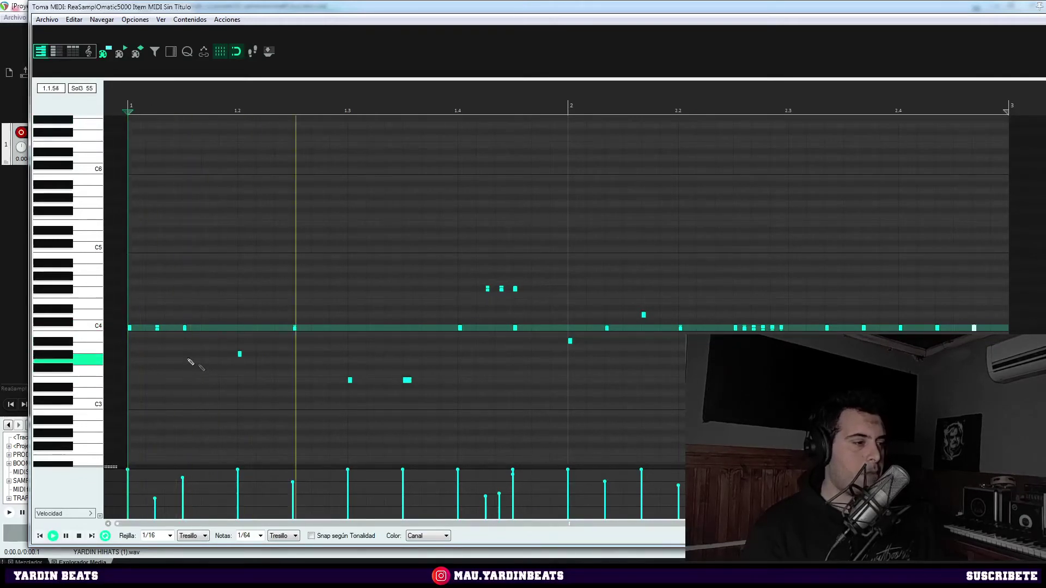
key("space")
Raise the longer note at 1.3.50 to C4, play the whole pattern and close the MIDI editor.
left_click_drag(408, 382, 407, 330)
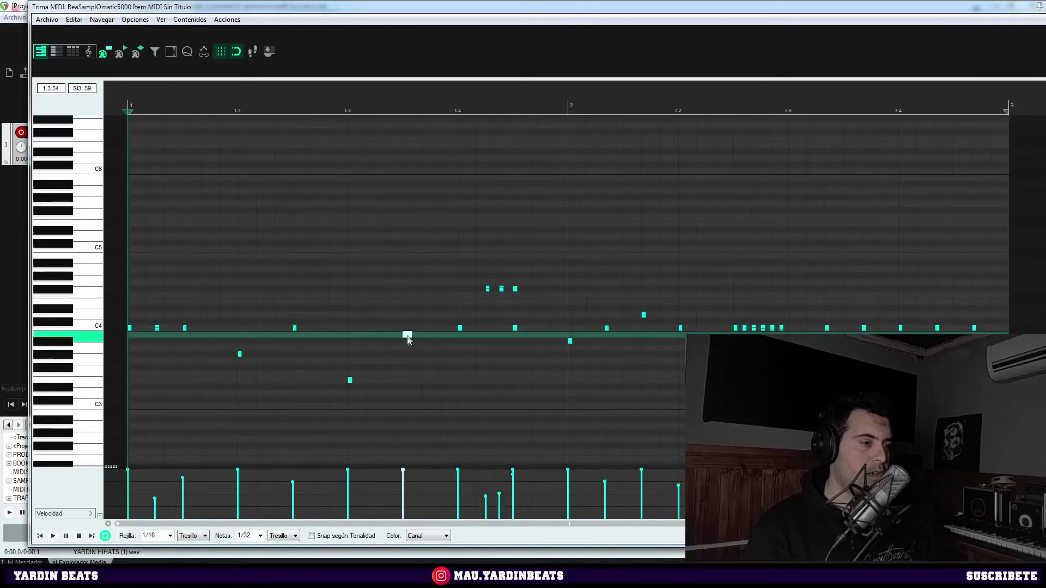
key("space")
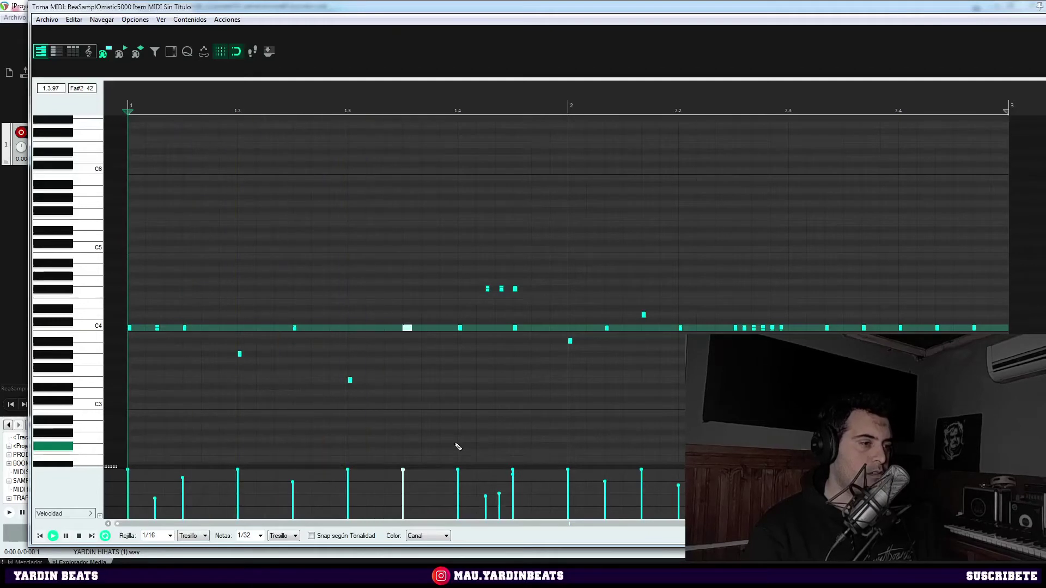
key("space")
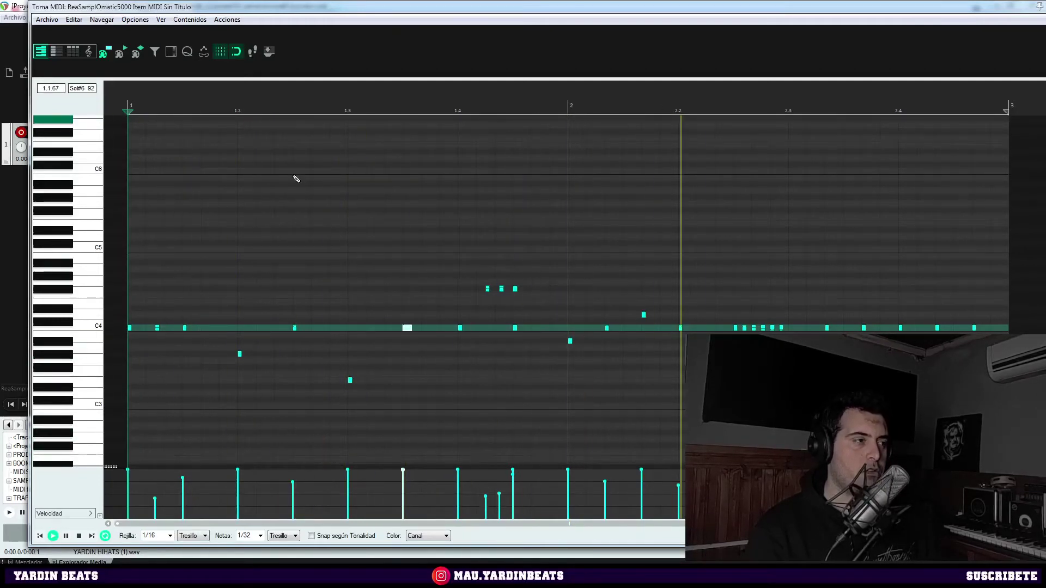
left_click_drag(136, 8, 145, 91)
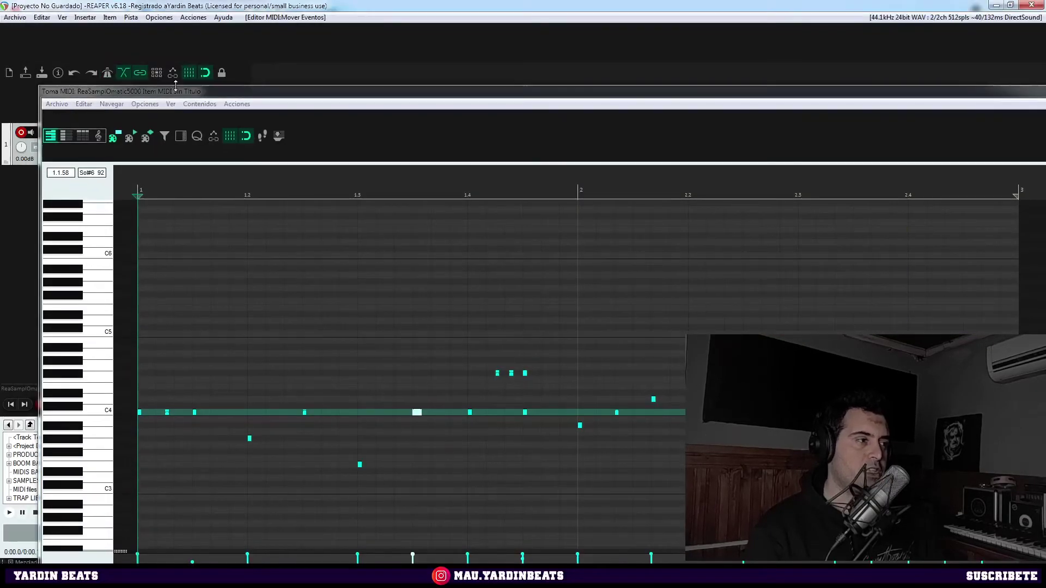
double_click(158, 90)
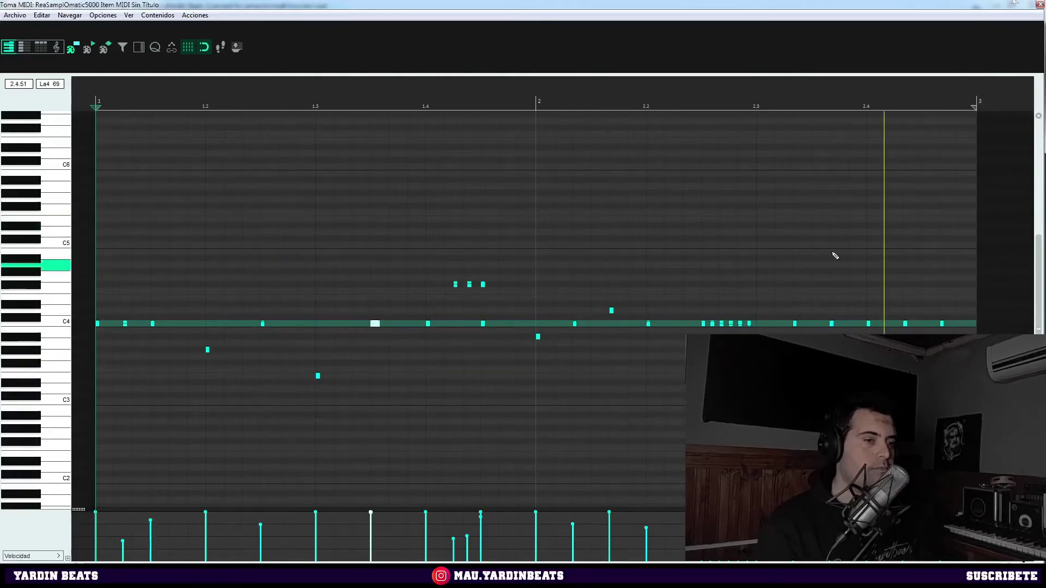
left_click(1040, 5)
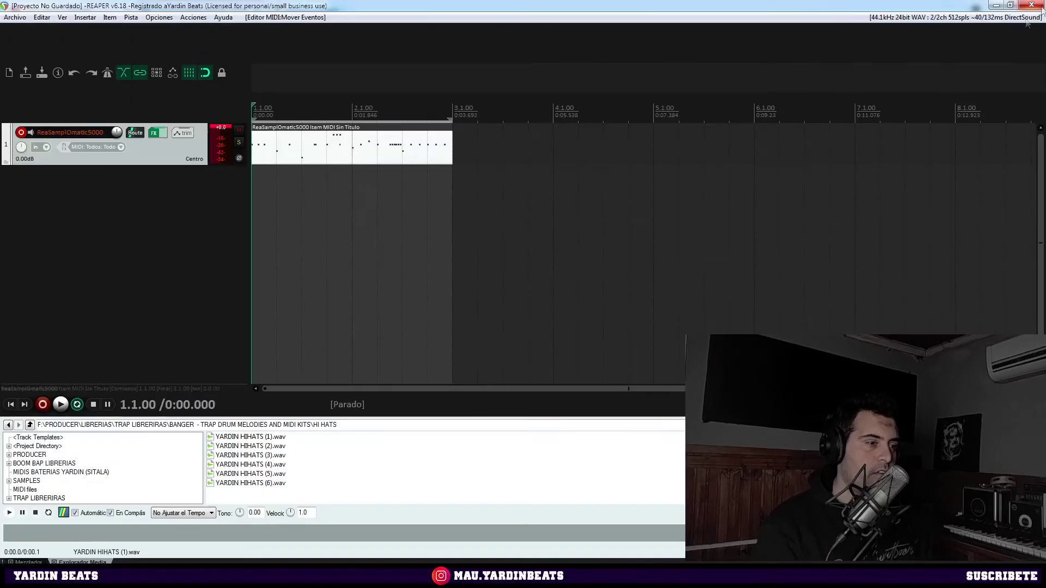
Add the JS: Ping Pong Pan effect after the sampler on the ReaSamplOmatic5000 track.
left_click(153, 134)
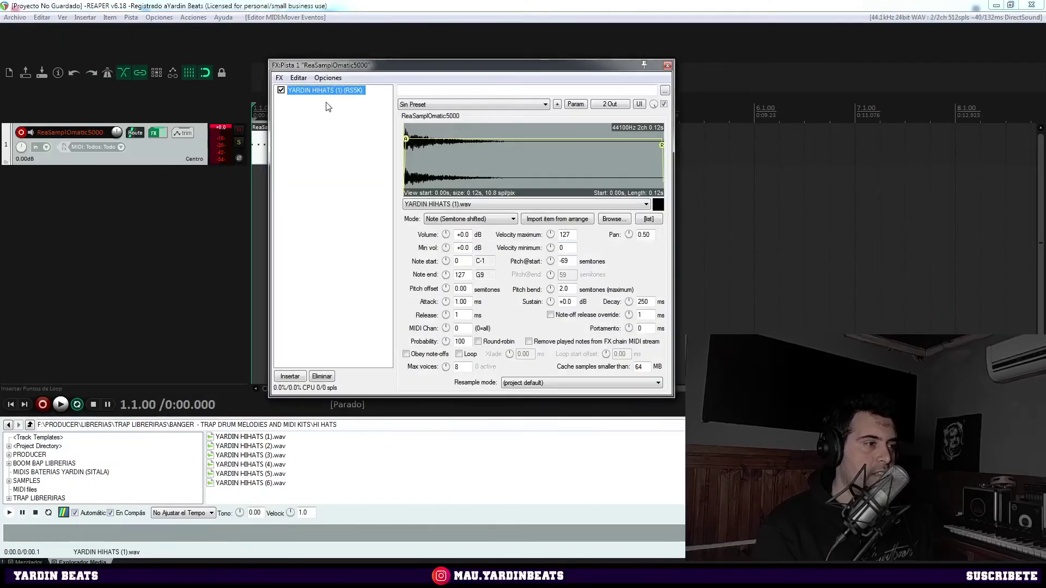
left_click(289, 376)
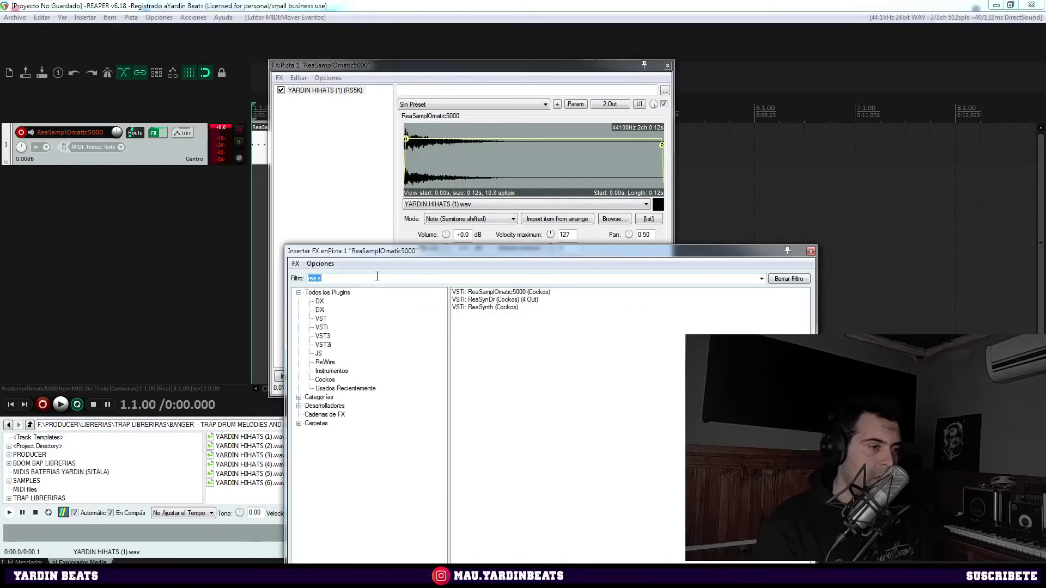
type("pan")
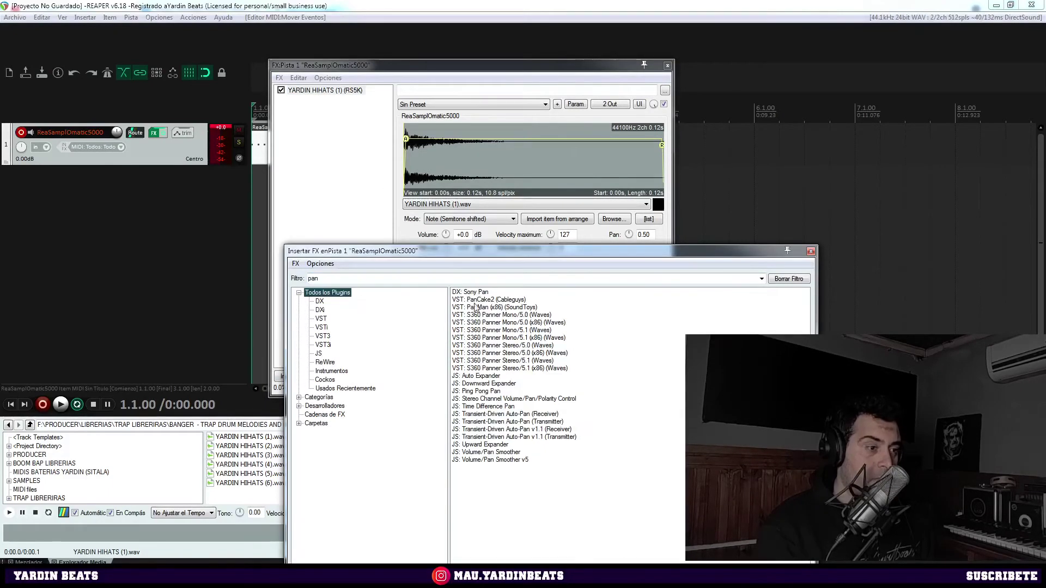
left_click(490, 307)
left_click(488, 303)
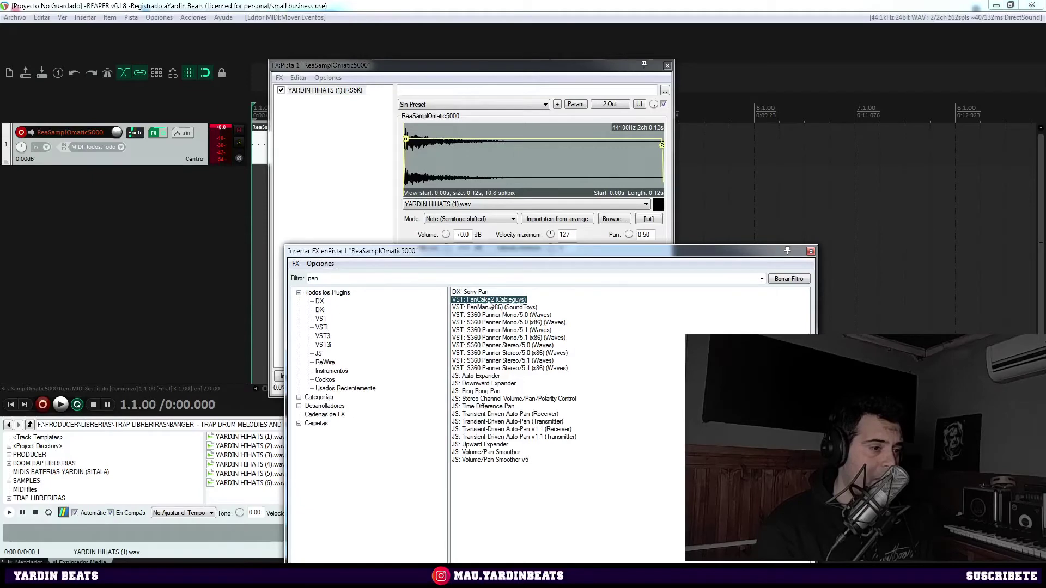
double_click(474, 392)
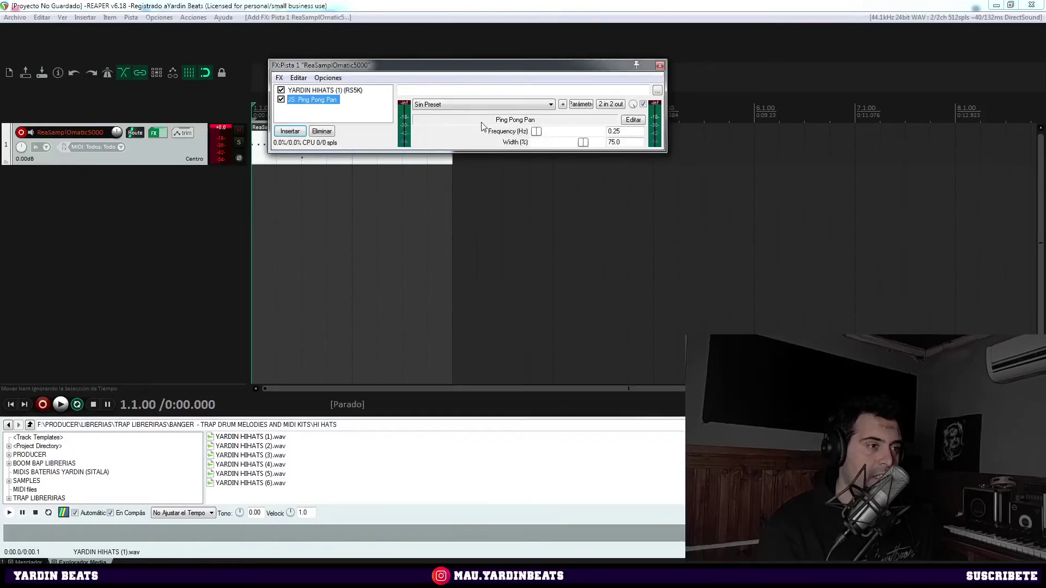
During playback, set Ping Pong Pan to a frequency of about 13.6 Hz and a width of about 37%, and close the effect chain.
key("space")
left_click_drag(534, 132, 572, 134)
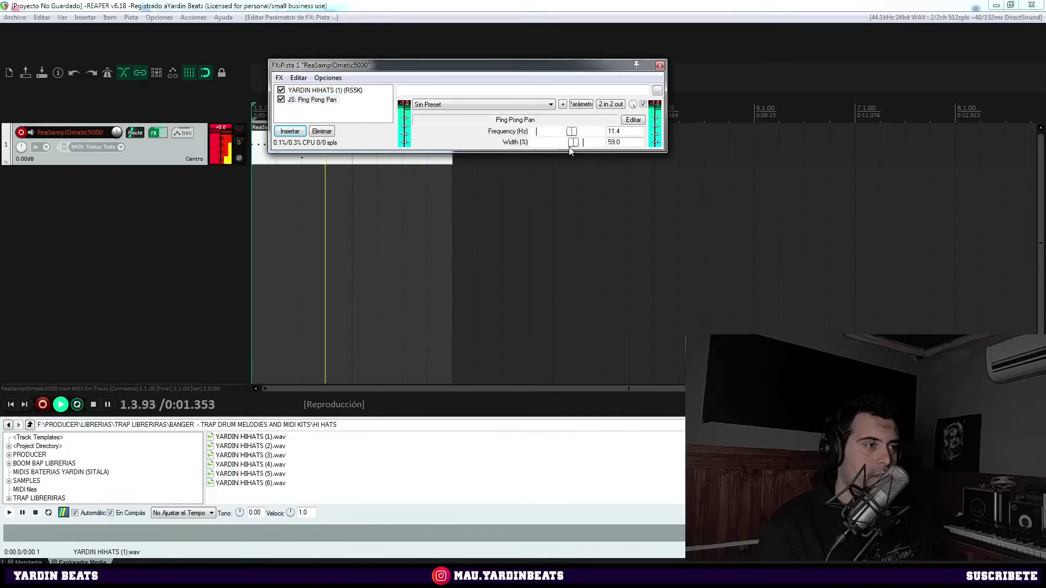
left_click_drag(347, 65, 427, 253)
left_click_drag(652, 321, 648, 336)
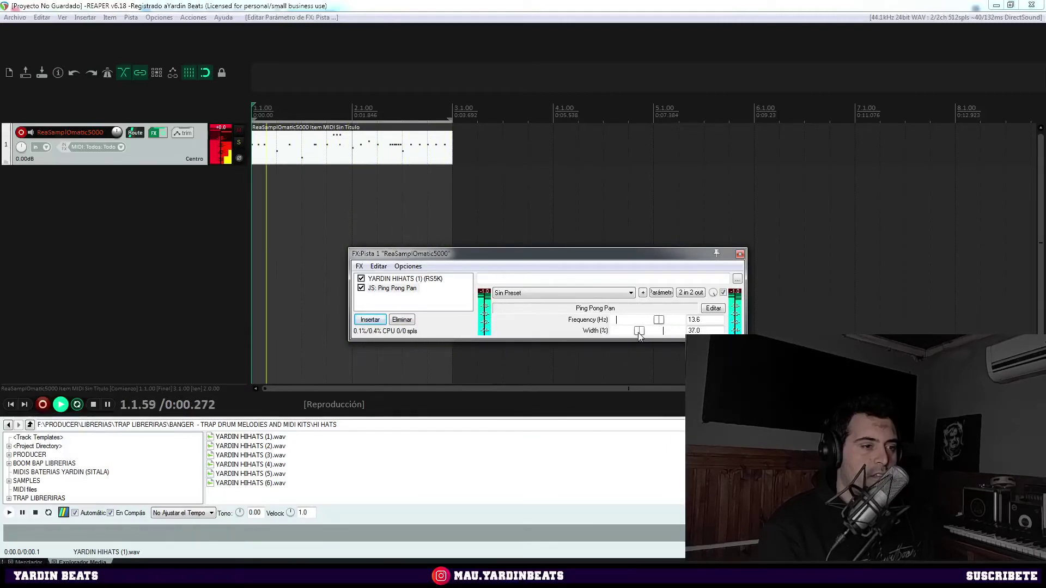
left_click_drag(639, 340, 654, 322)
left_click(739, 254)
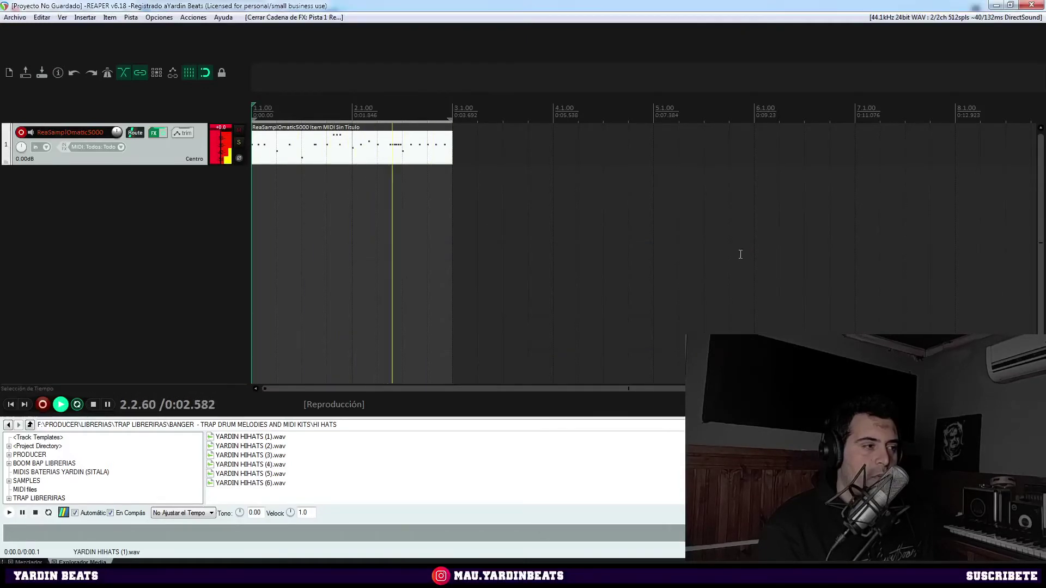
Lower the ReaSamplOmatic5000 track's volume to -5.23 dB, disarm it for recording and play the pattern.
left_click_drag(116, 132, 116, 139)
left_click(21, 133)
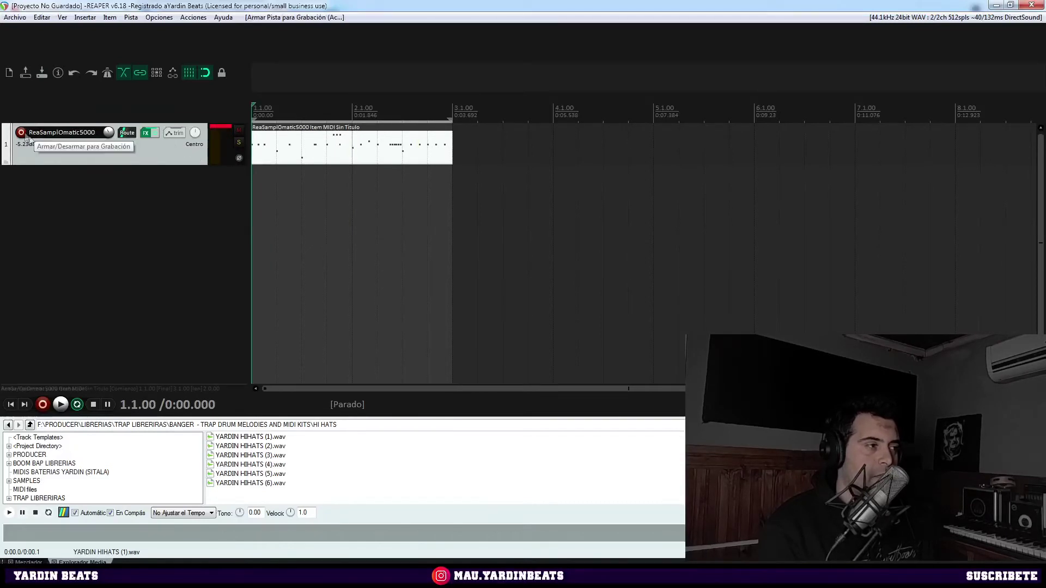
key("space")
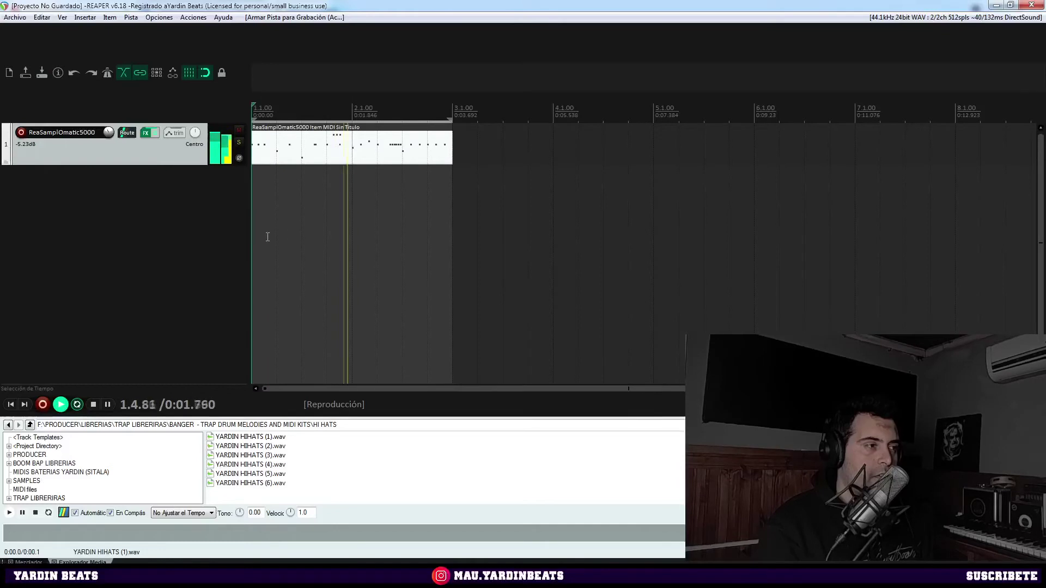
key("space")
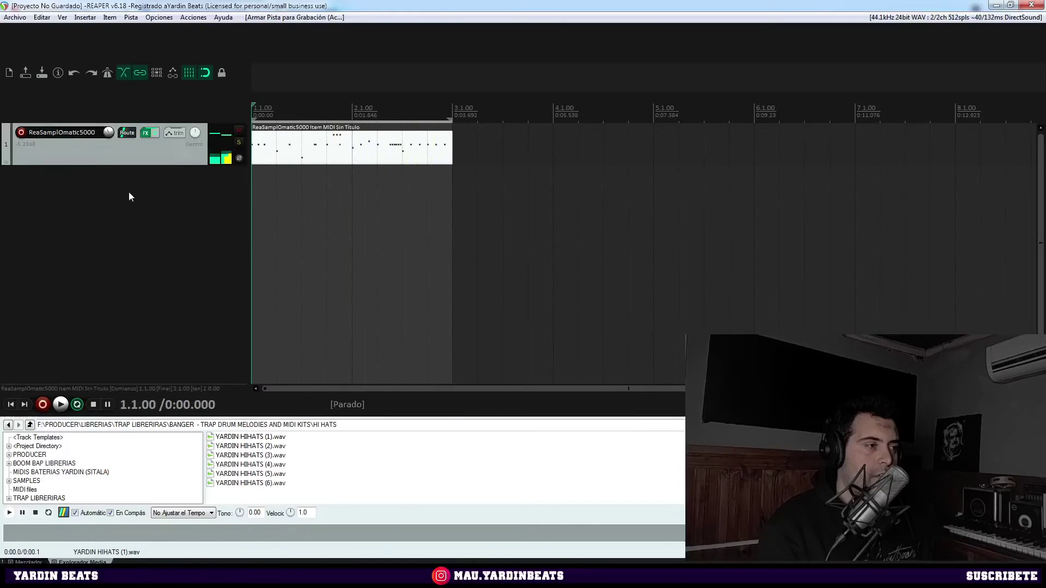
Preview YARDIN HIHATS (2).wav and insert it at the project start on a new track below the sampler track.
left_click(253, 446)
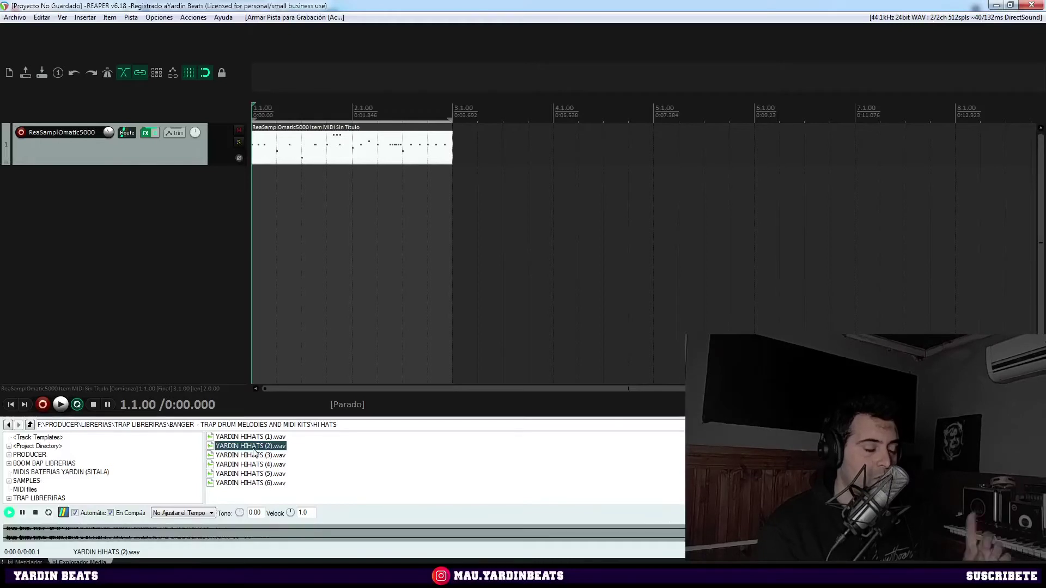
left_click_drag(253, 446, 168, 222)
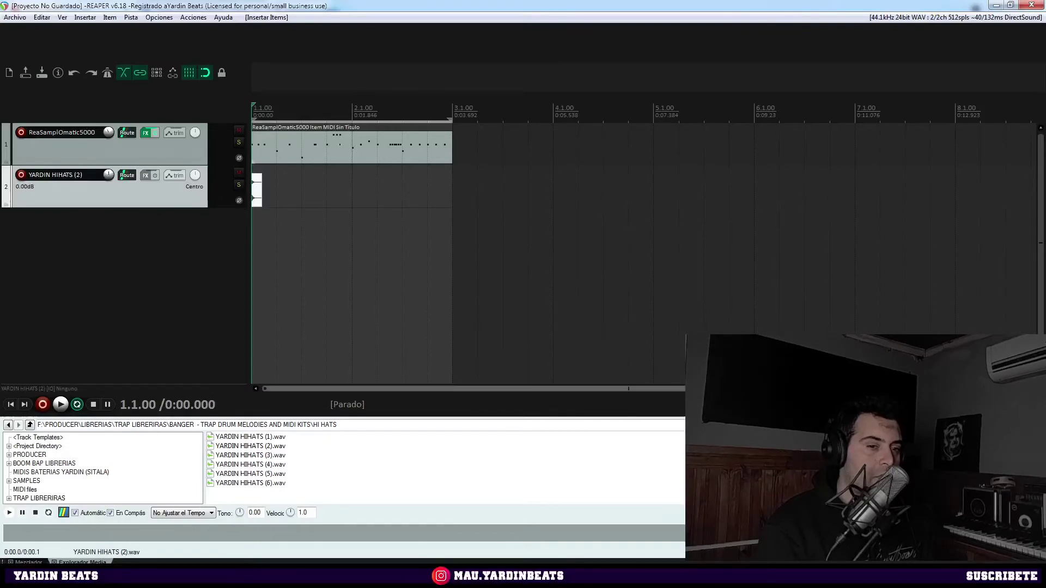
left_click_drag(992, 389, 530, 373)
Repeat the hi-hat sample every half beat to the end of bar 2, ending with a -6.79 dB copy at 2.4.50.
left_click(269, 200)
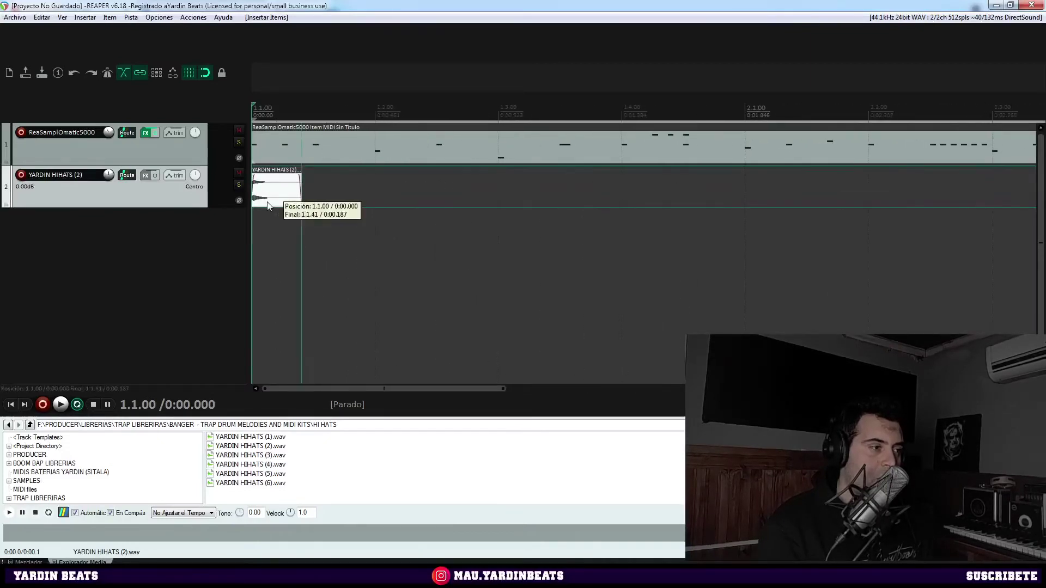
mouse_move(261, 191)
left_mouse_down()
mouse_move(387, 187)
mouse_move(264, 187)
mouse_move(272, 195)
left_mouse_up()
left_click_drag(276, 197, 650, 200)
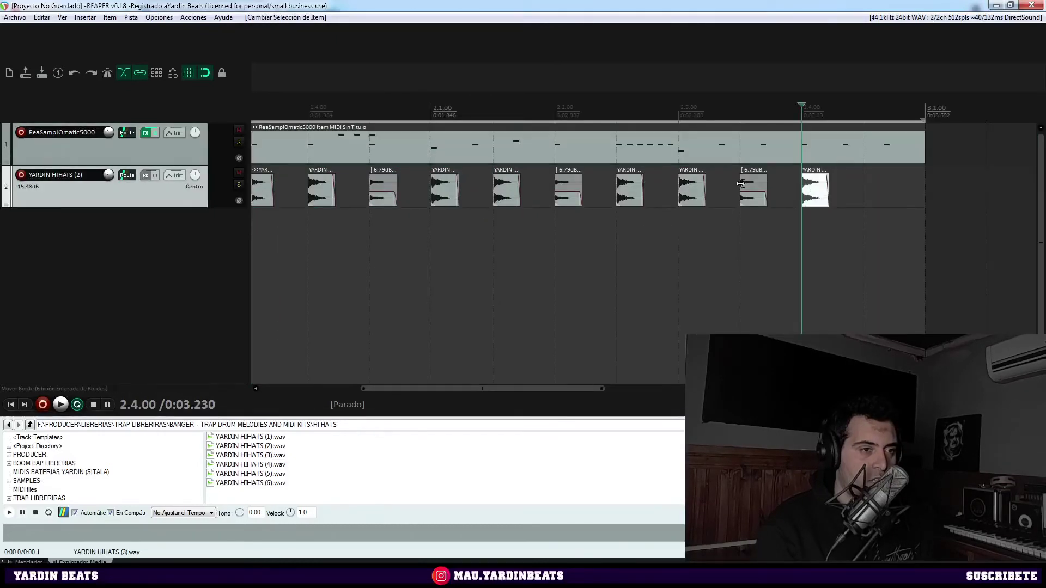
left_click(751, 181)
left_click_drag(752, 181, 875, 184)
Play both tracks together and lower the YARDIN HIHATS (2) track's volume to -16.54 dB.
key("space")
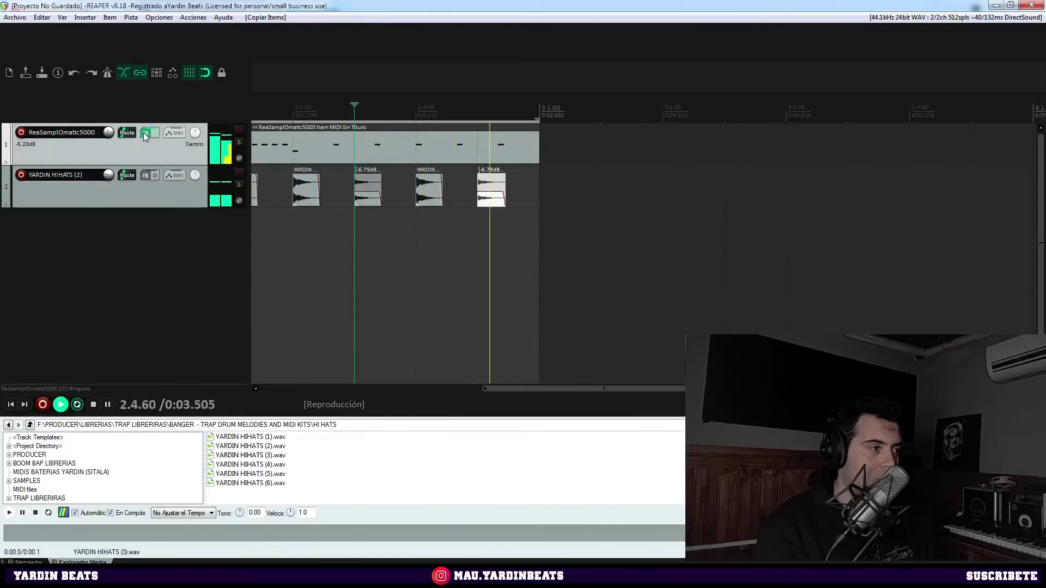
left_click_drag(109, 174, 108, 179)
key("space")
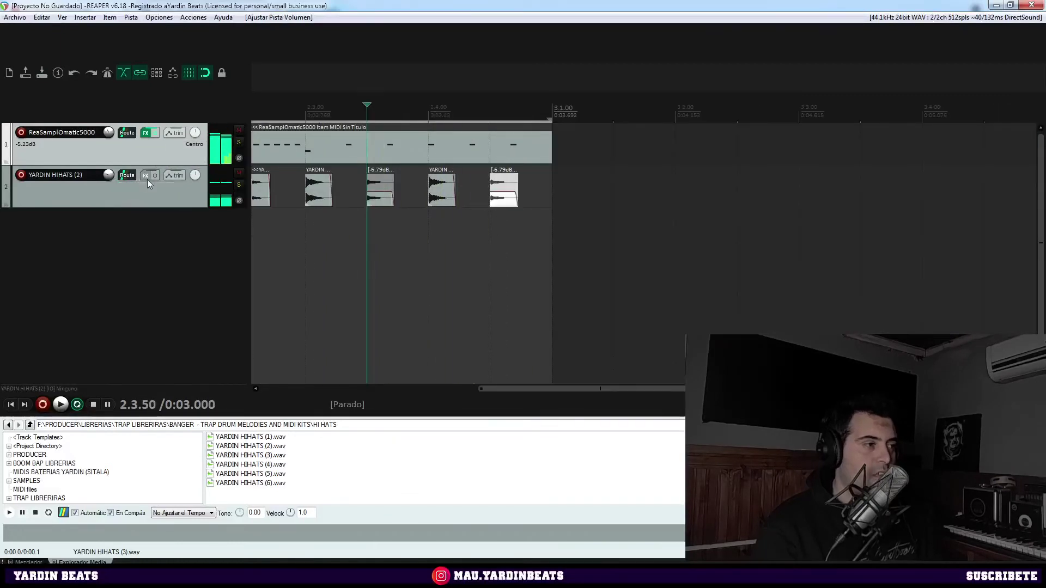
Add the PanMan (x86) effect to the YARDIN HIHATS (2) track, play both tracks with it and close the plug-in windows.
left_click(146, 175)
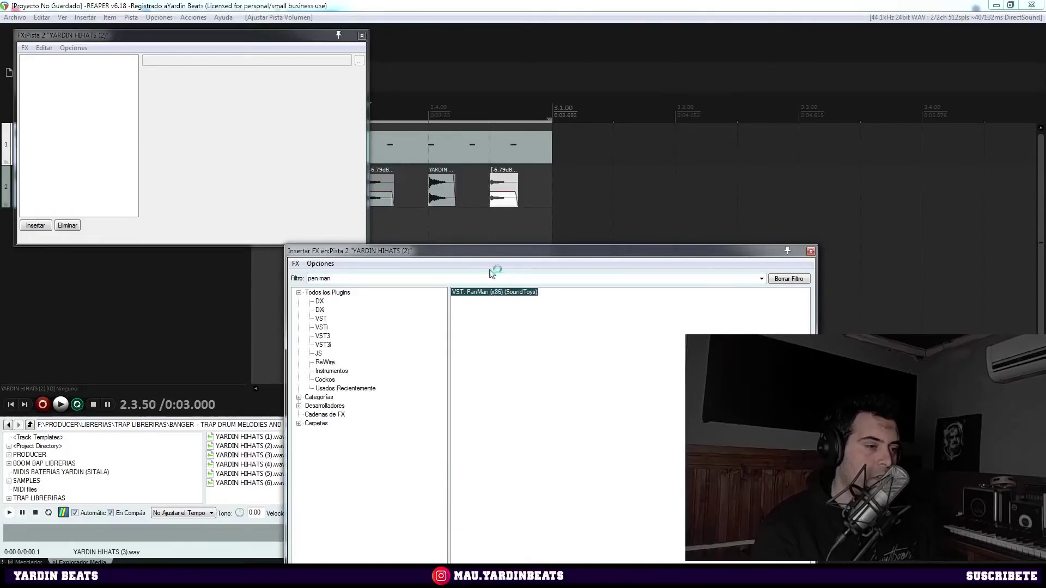
key("Return")
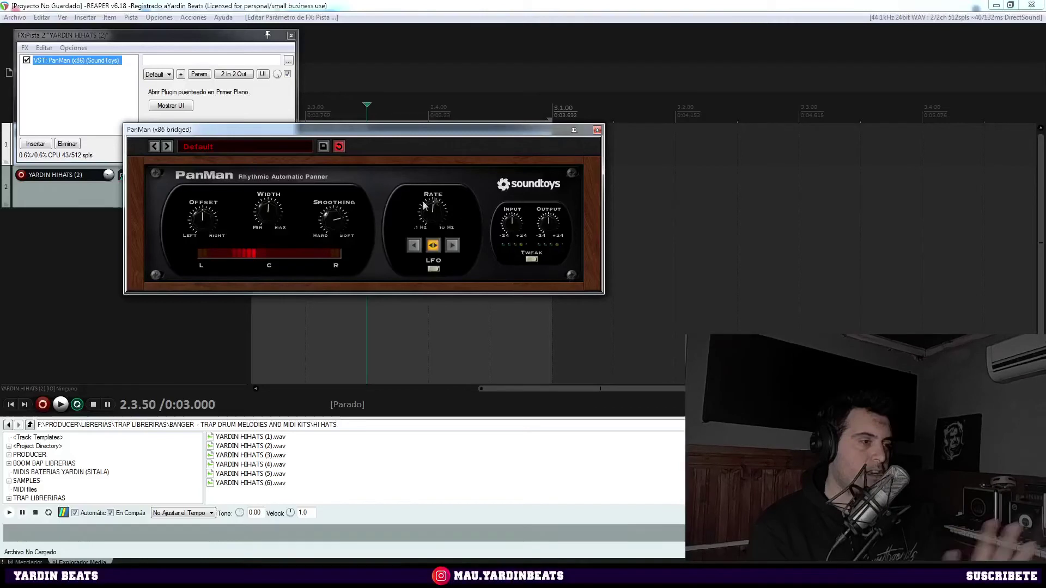
left_click(290, 37)
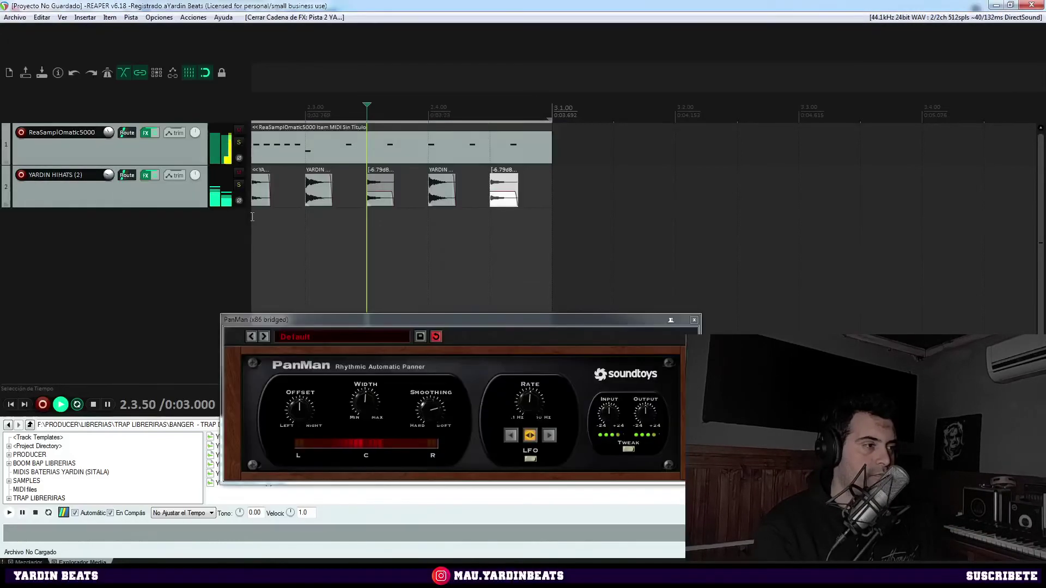
left_click(258, 192)
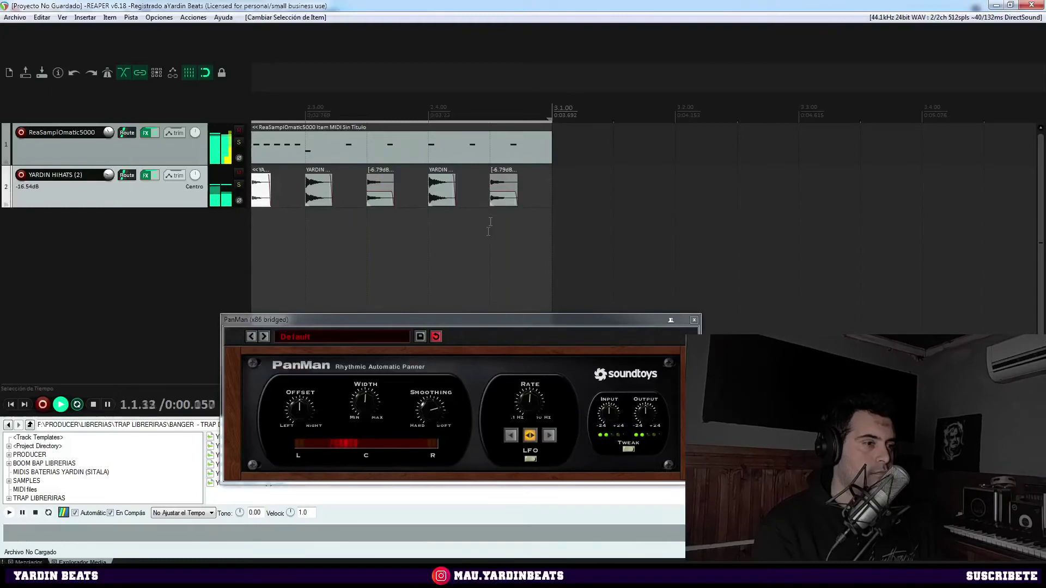
left_click(694, 320)
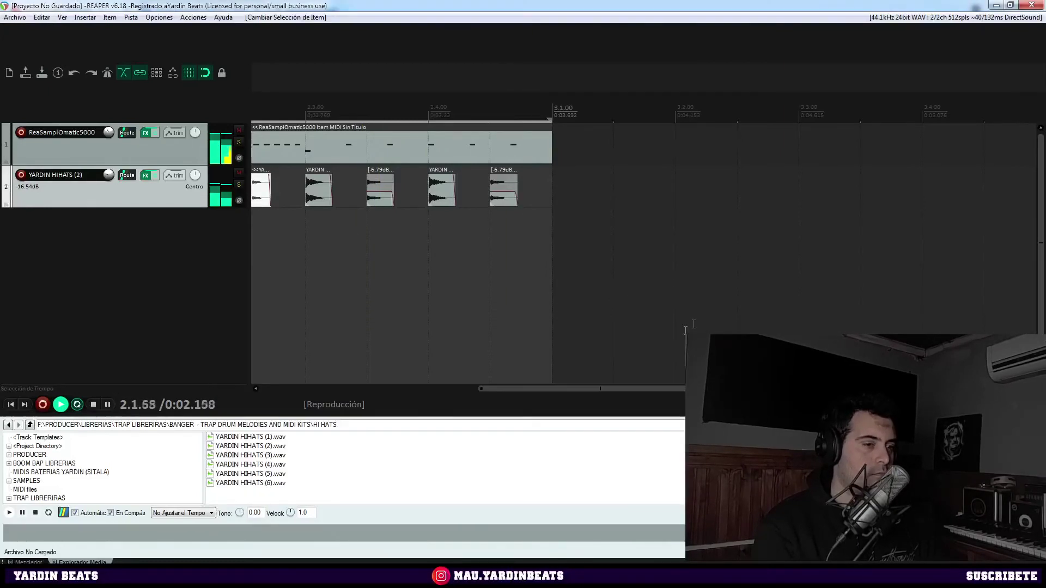
left_click_drag(626, 388, 346, 388)
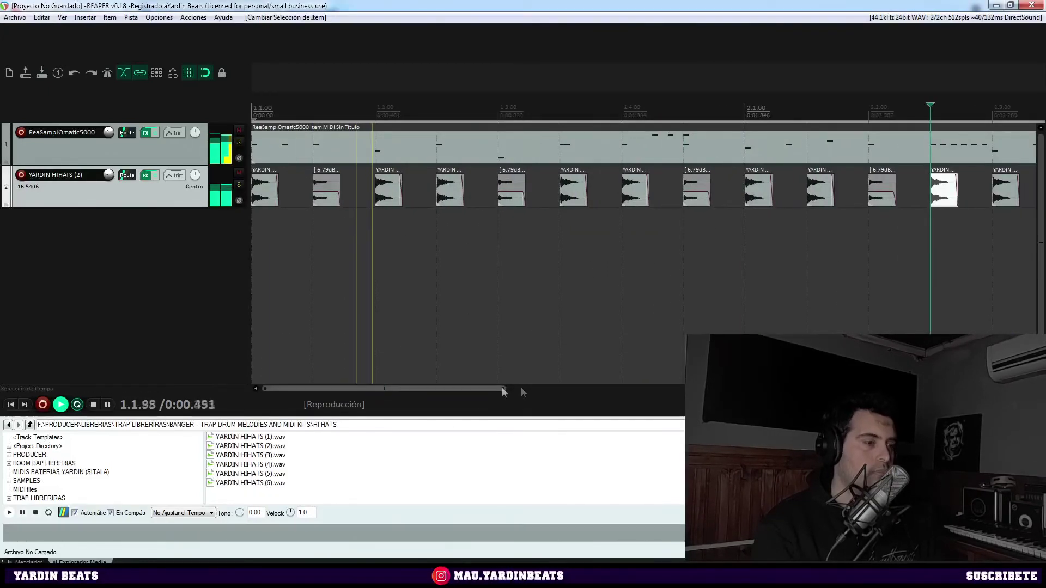
Stop playback and open the kit's OPEN HATS sample folder in the media browser.
scroll(625, 366, "down", 3)
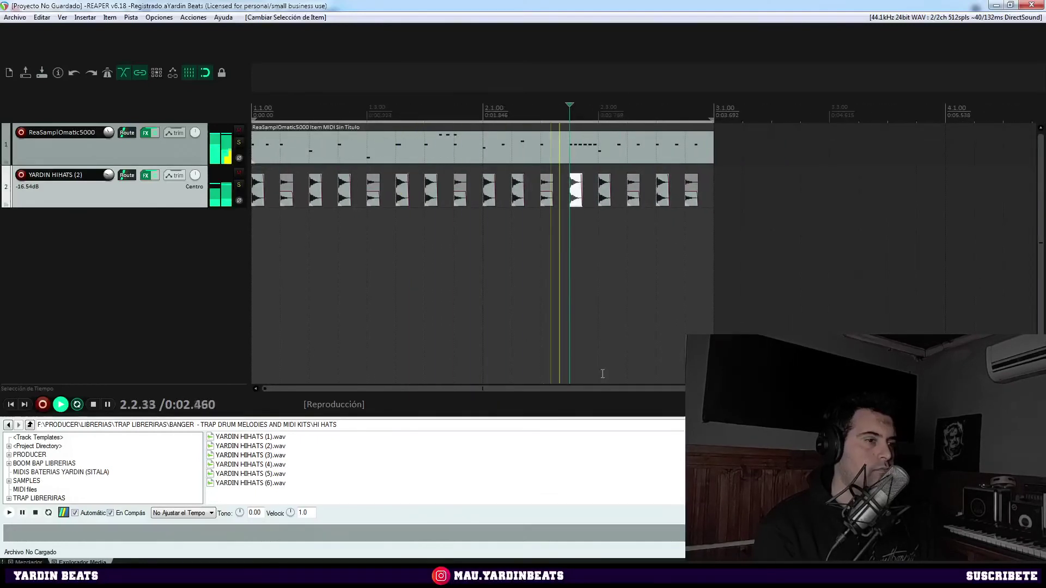
key("space")
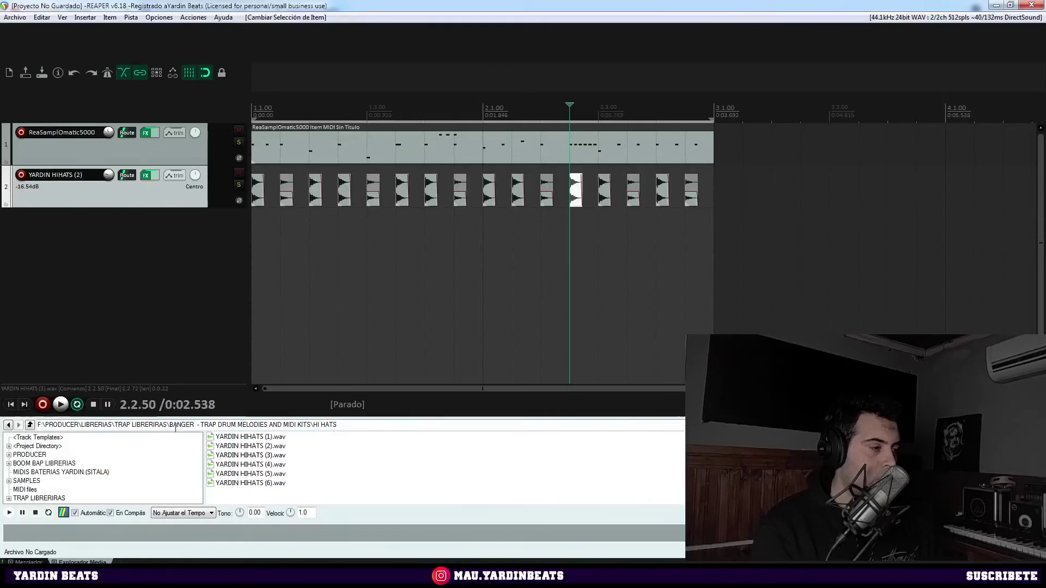
left_click(30, 425)
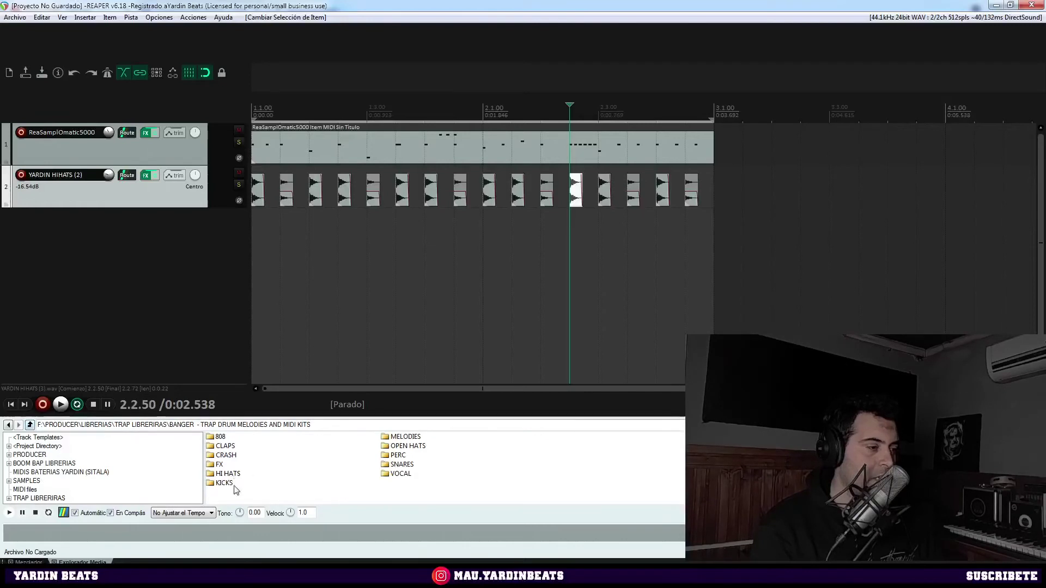
double_click(400, 447)
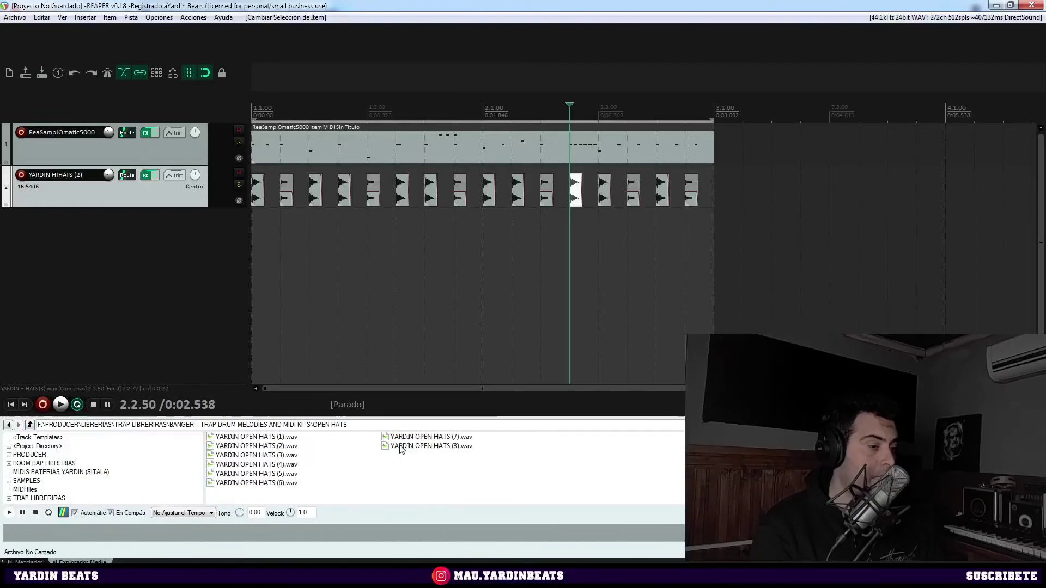
Preview the YARDIN OPEN HATS samples to compare their sounds.
left_click(261, 446)
left_click(249, 464)
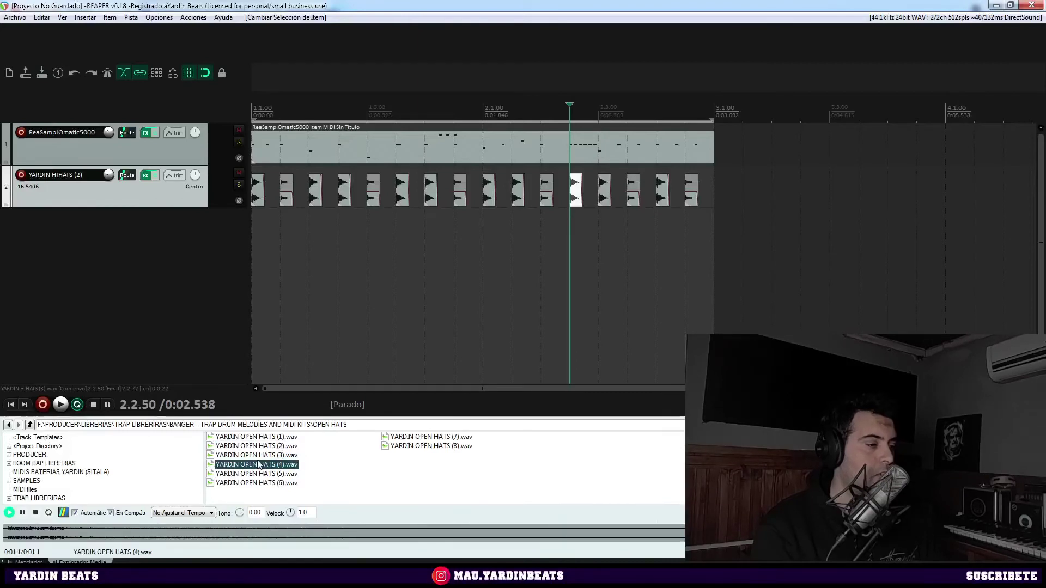
left_click(258, 456)
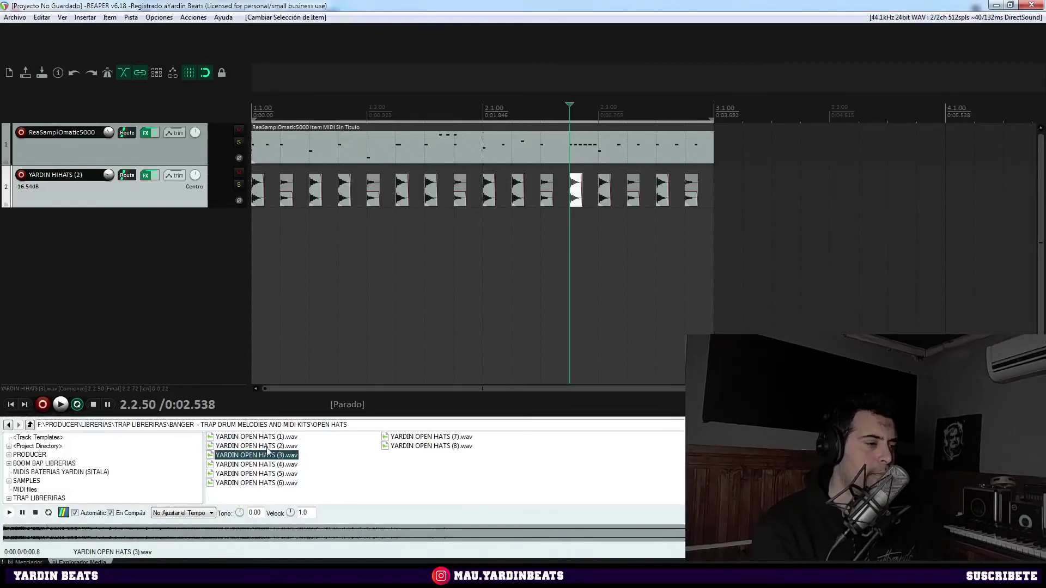
left_click(267, 446)
left_click(261, 473)
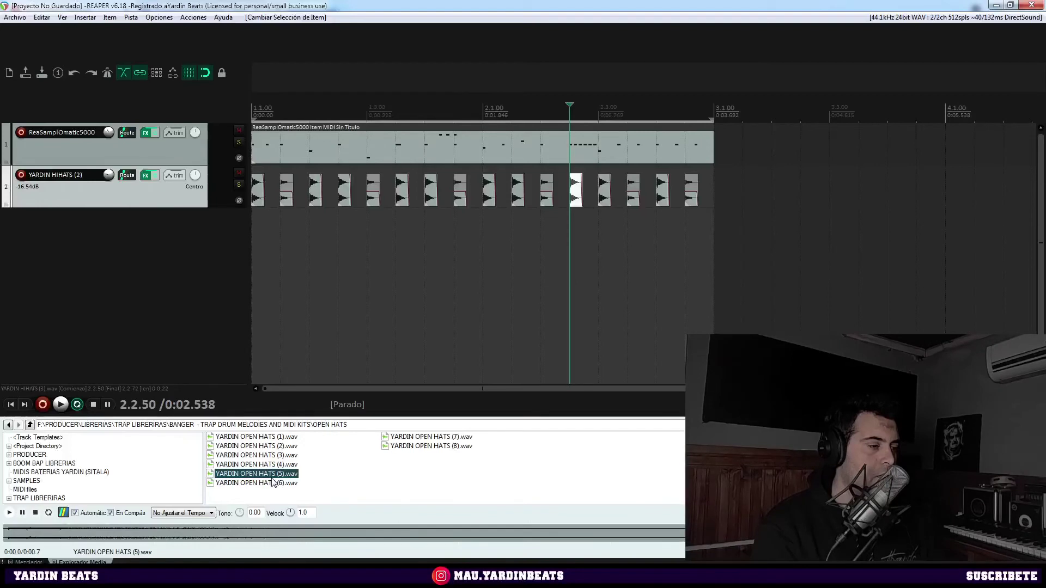
left_click(274, 484)
left_click(397, 437)
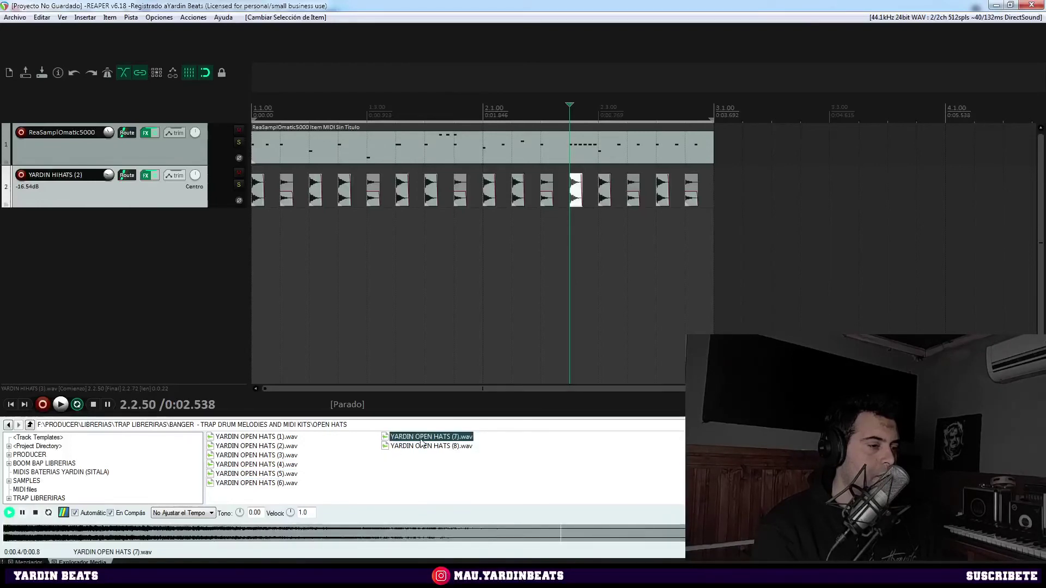
left_click(420, 446)
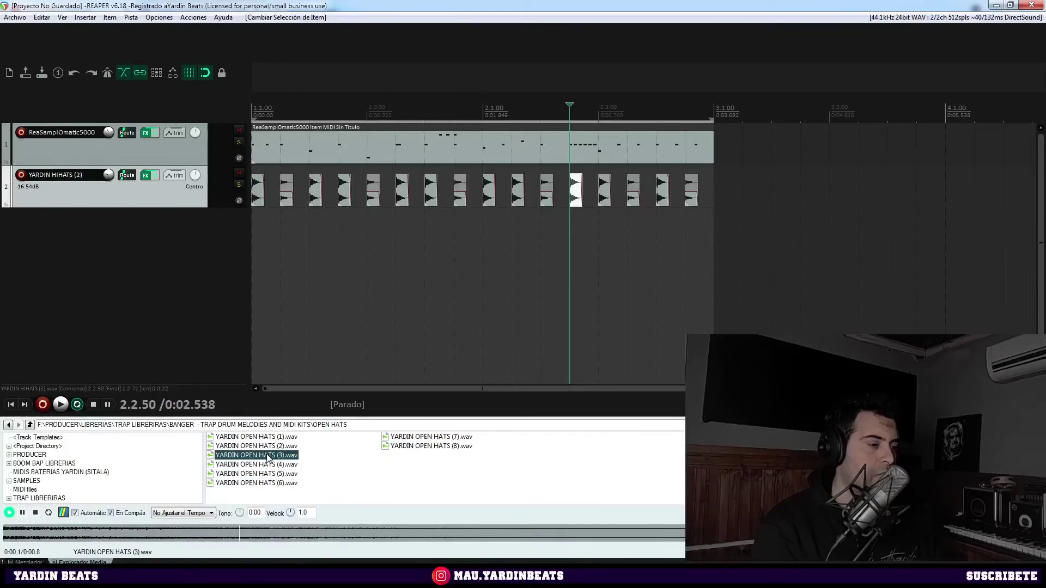
key("Up")
Insert YARDIN OPEN HATS (2), (3) and (5) on three separate new tracks below the hi-hat tracks.
left_click_drag(272, 450, 264, 267)
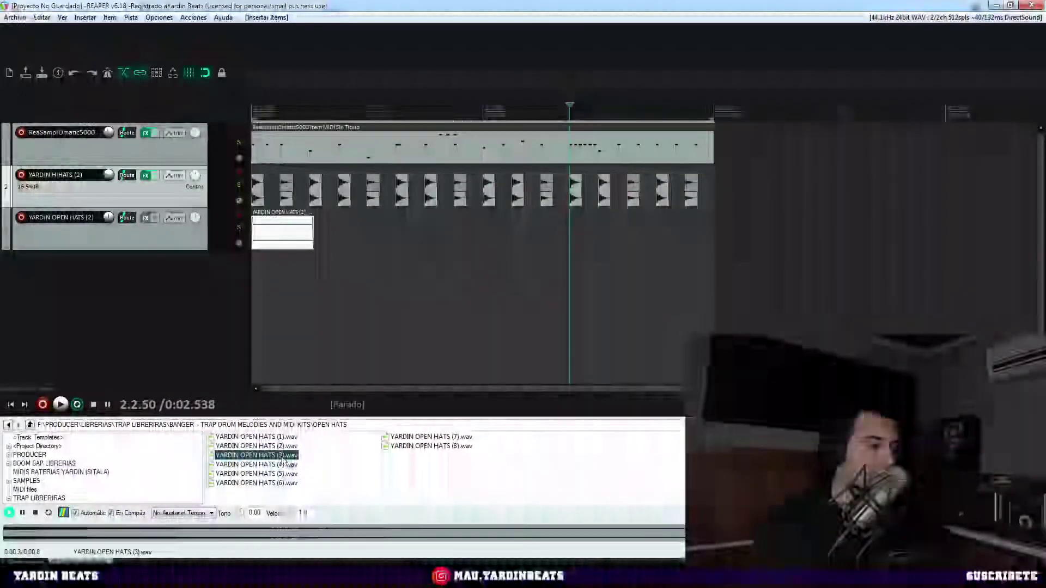
left_click_drag(282, 460, 381, 275)
left_click(280, 473)
left_click_drag(280, 474, 554, 310)
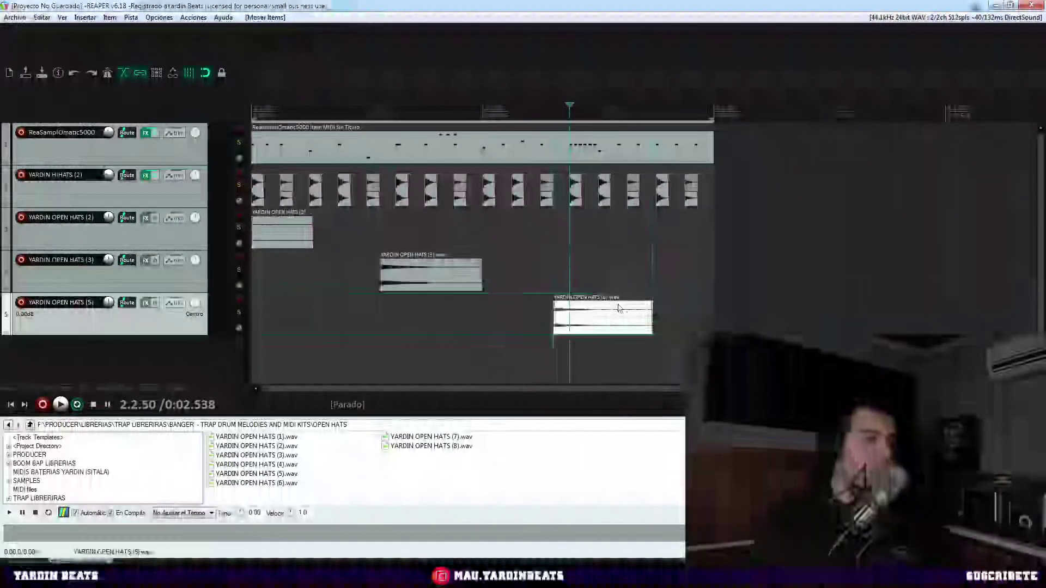
Duplicate the two-bar patterns of the ReaSamplOmatic5000 and YARDIN HIHATS (2) tracks into bars 3 and 4.
left_click_drag(749, 141, 251, 205)
left_click_drag(302, 156, 938, 117)
left_click_drag(834, 388, 969, 389)
left_click_drag(517, 389, 401, 383)
right_click(385, 343)
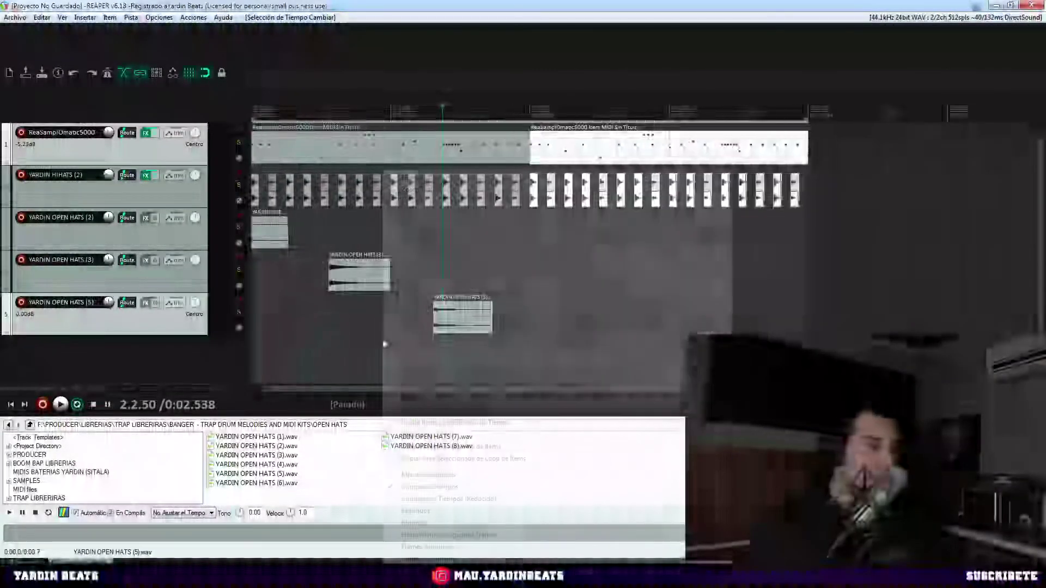
Move the YARDIN OPEN HATS (2) sample to beat 2 of bar 1, copy it into bar 2 and shift YARDIN OPEN HATS (3) into bar 2.
left_click(338, 278)
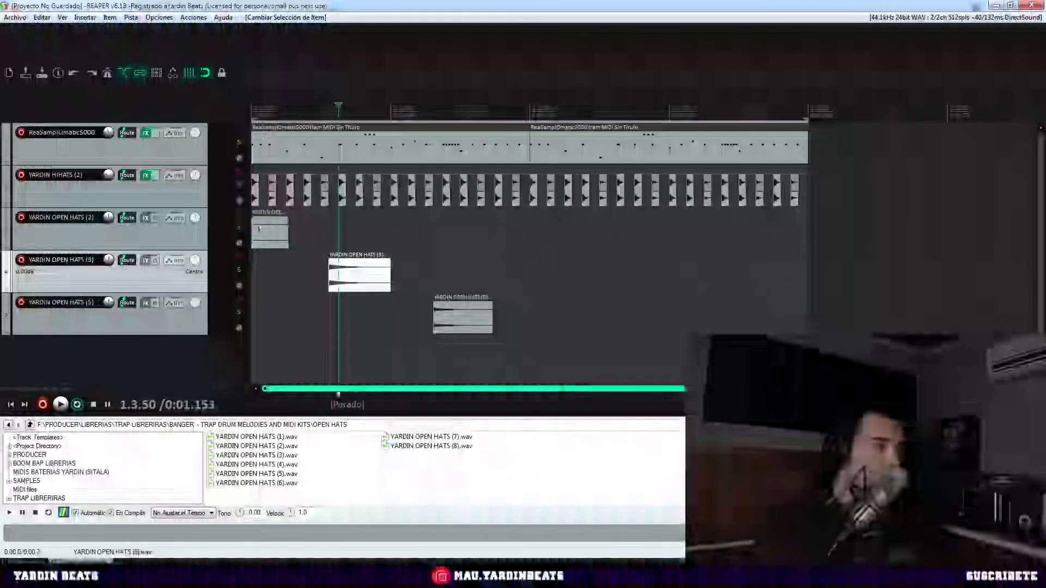
left_click(256, 247)
left_click_drag(270, 247, 305, 248)
left_click_drag(368, 278, 456, 279)
left_click_drag(305, 244, 427, 245)
Mute the YARDIN OPEN HATS (3) and (5) tracks and play the pattern from the start.
left_click(443, 275)
left_click(238, 258)
left_click(238, 300)
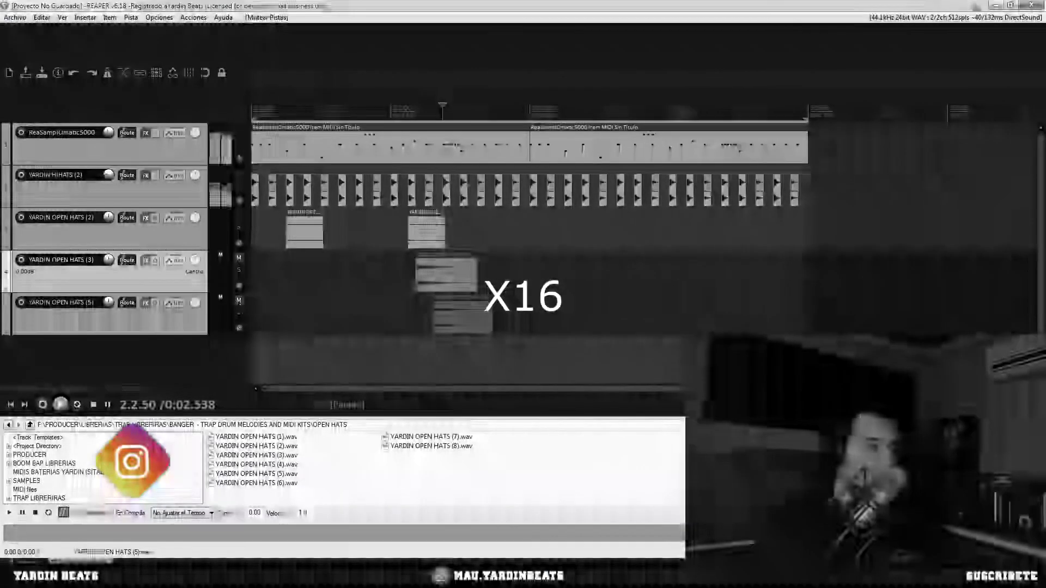
left_click(254, 275)
key("space")
Align the second YARDIN OPEN HATS (2) hit with beat 2 of bar 2 and copy both hits into bars 3 and 4.
left_click_drag(425, 235, 442, 234)
left_click(306, 235, "ctrl")
left_click_drag(306, 234, 586, 240)
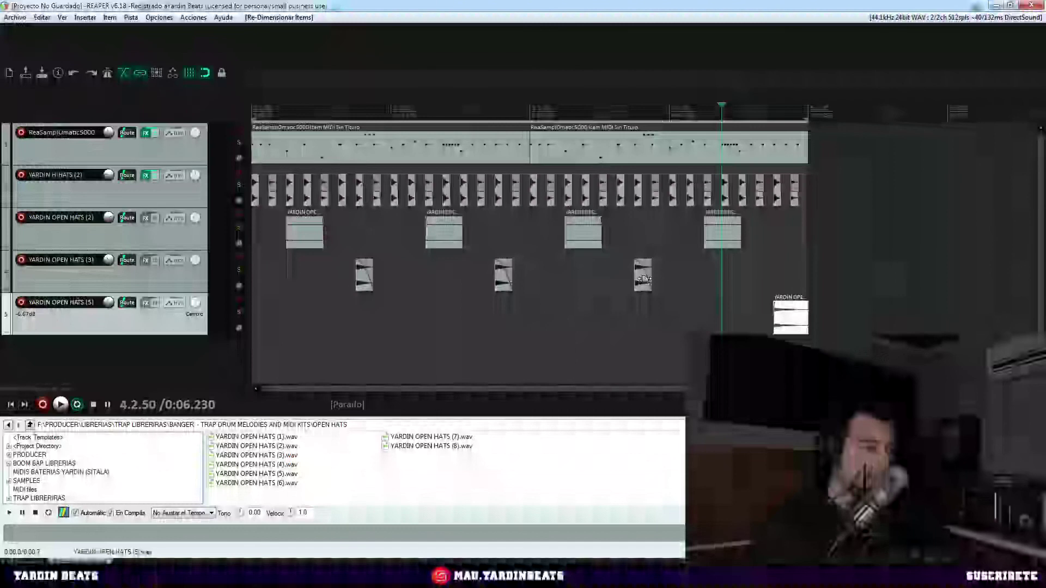
Play the complete beat with all tracks from the project start.
left_click(256, 102)
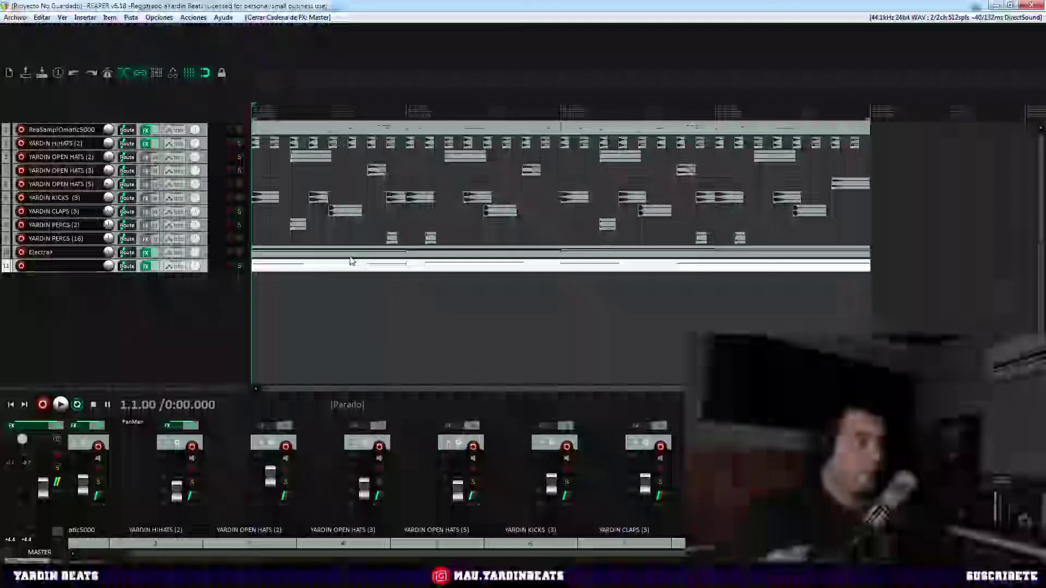
key("space")
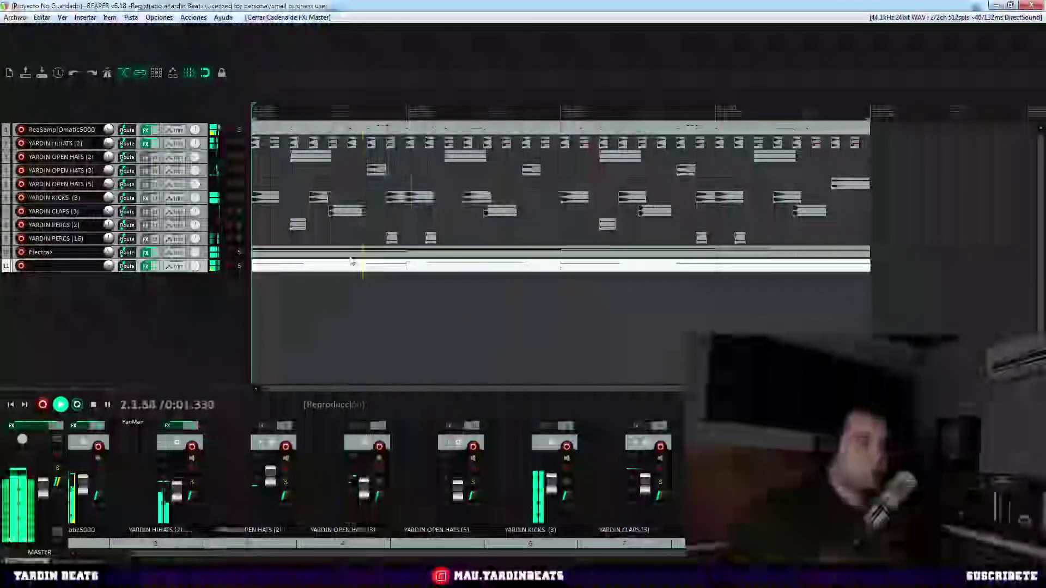